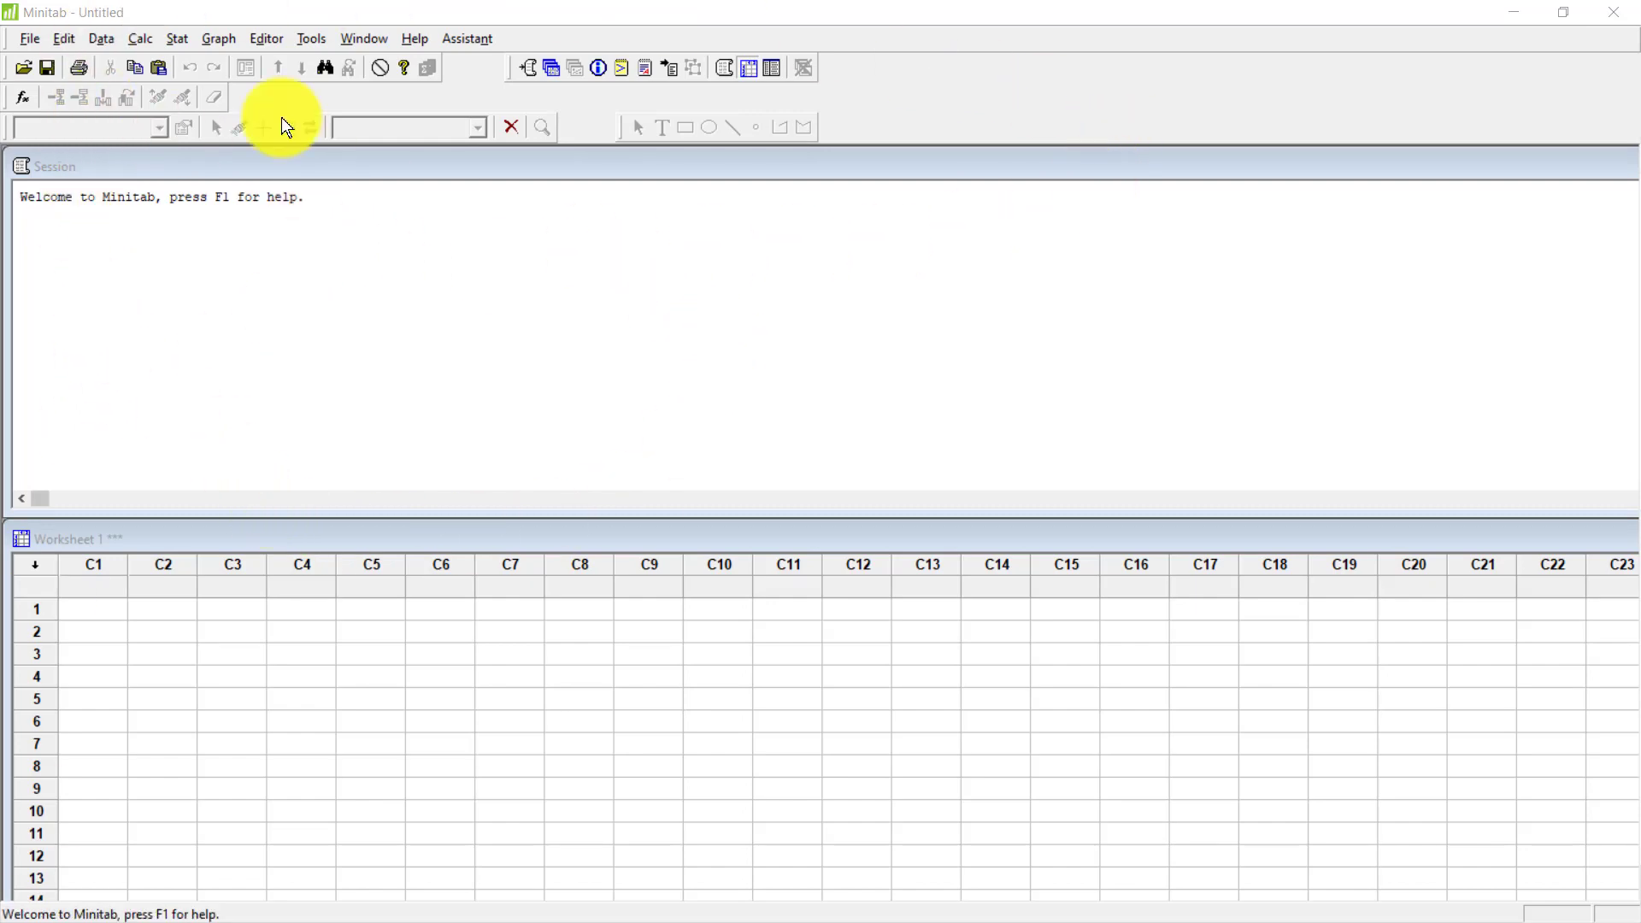
Switch to the Accuracy Data workbook in Excel and copy the whole Accuracy Scores (%) column including its header.
left_click(44, 540)
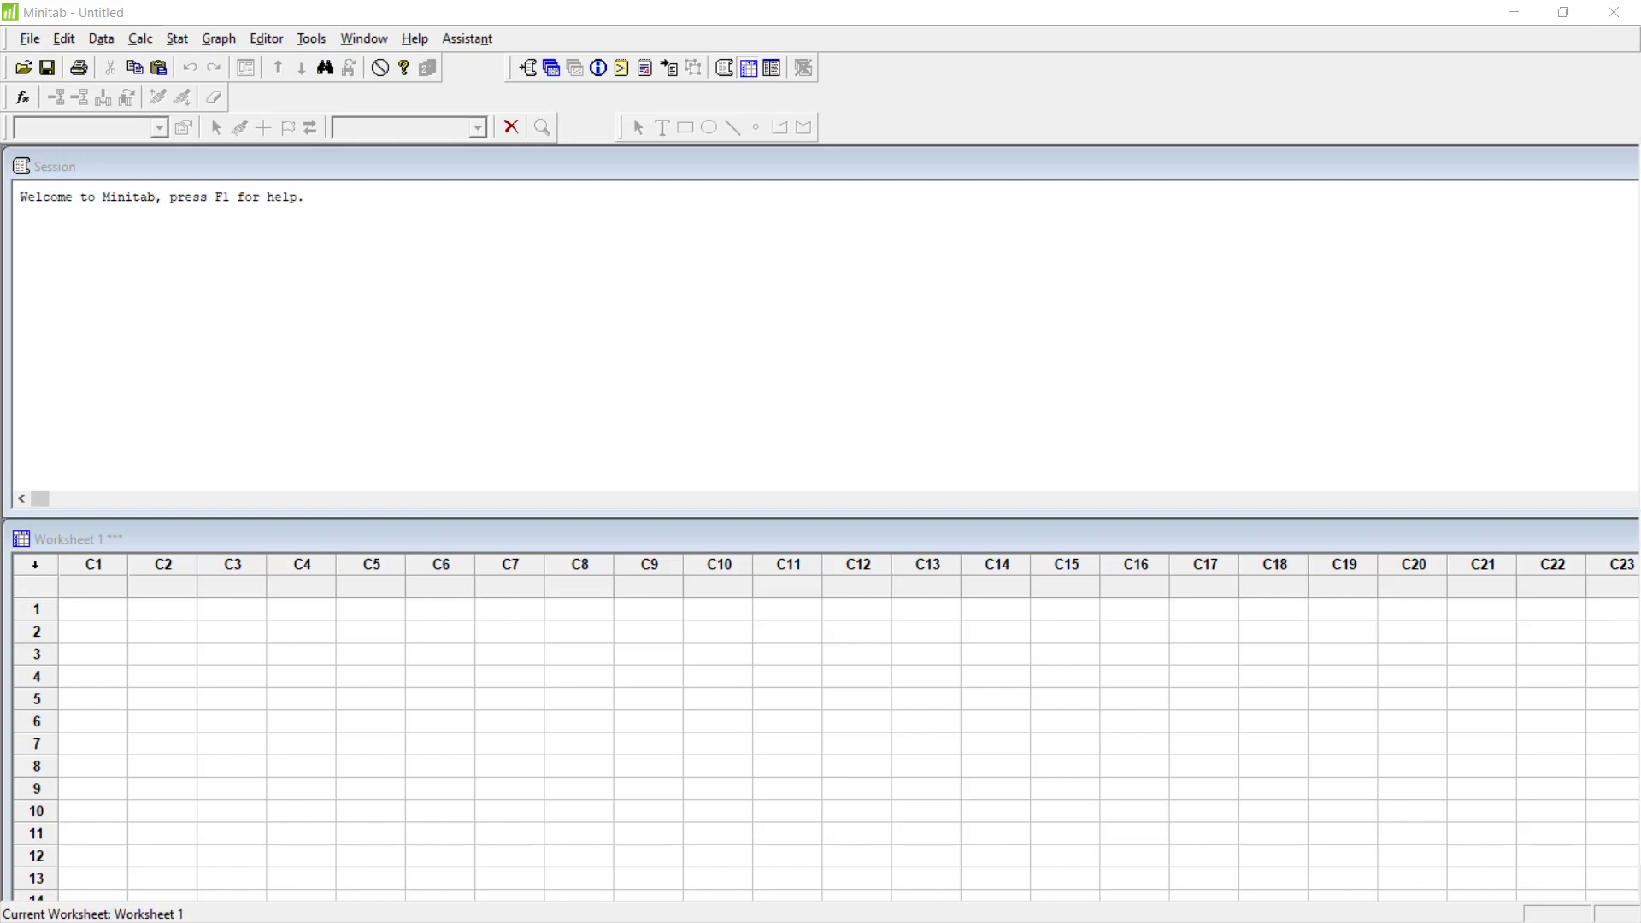
left_click_drag(2, 12, 953, 8)
left_click(128, 245)
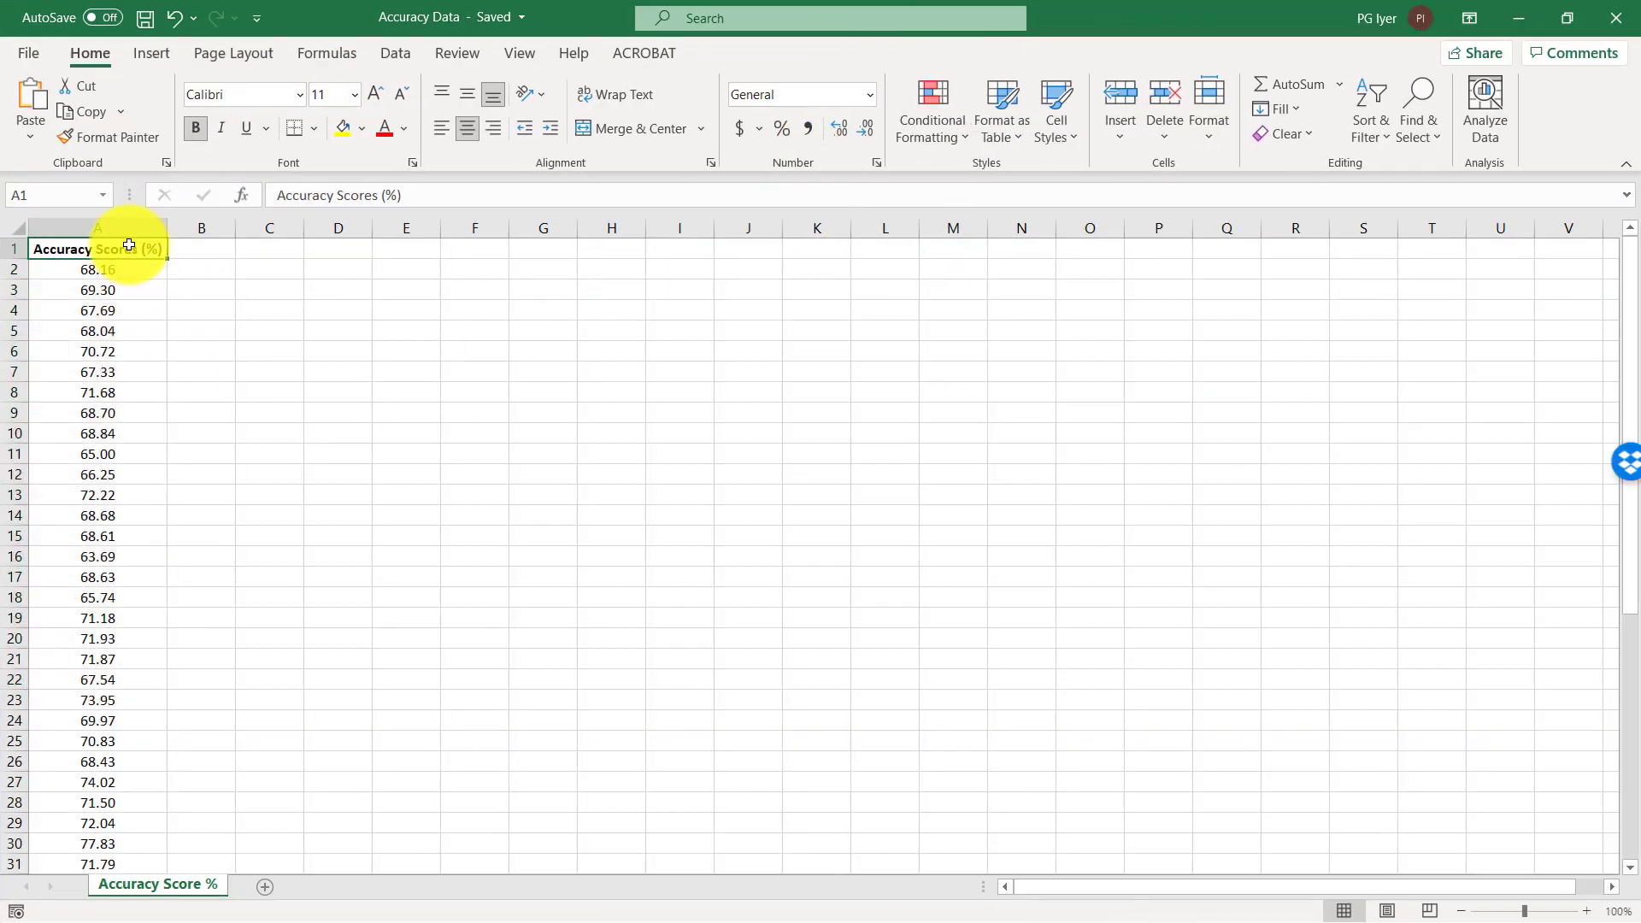
key("ctrl+shift+Down")
key("ctrl+c")
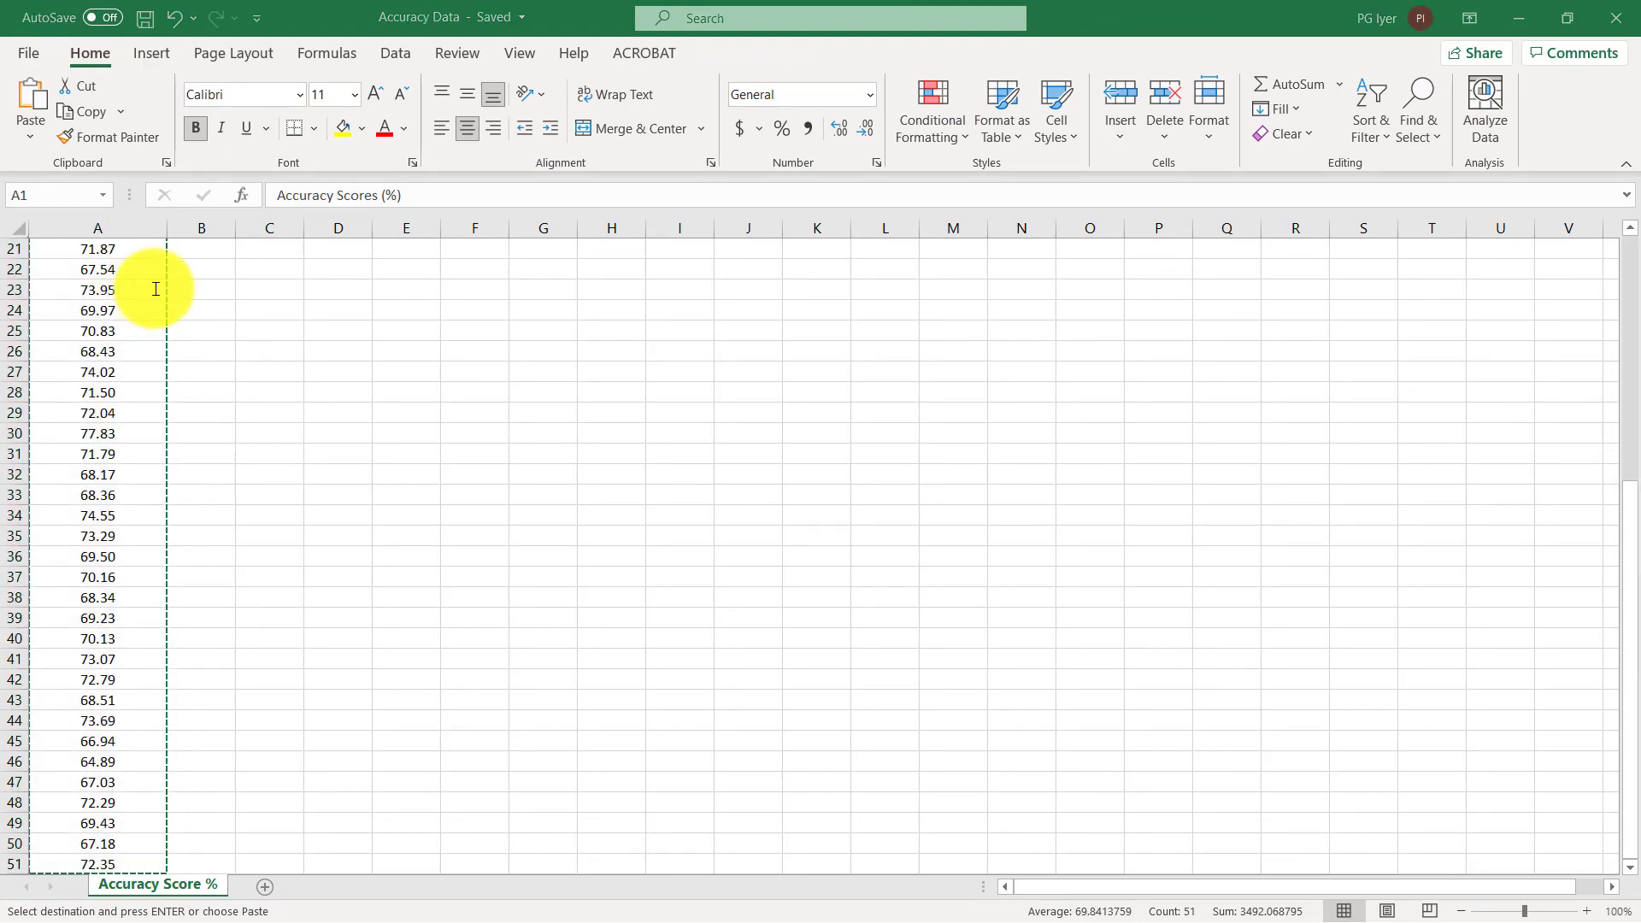
Switch back to Minitab and paste the Accuracy Scores (%) data with its header into column C1 of Worksheet 1.
key("alt+Tab")
key("ctrl+v")
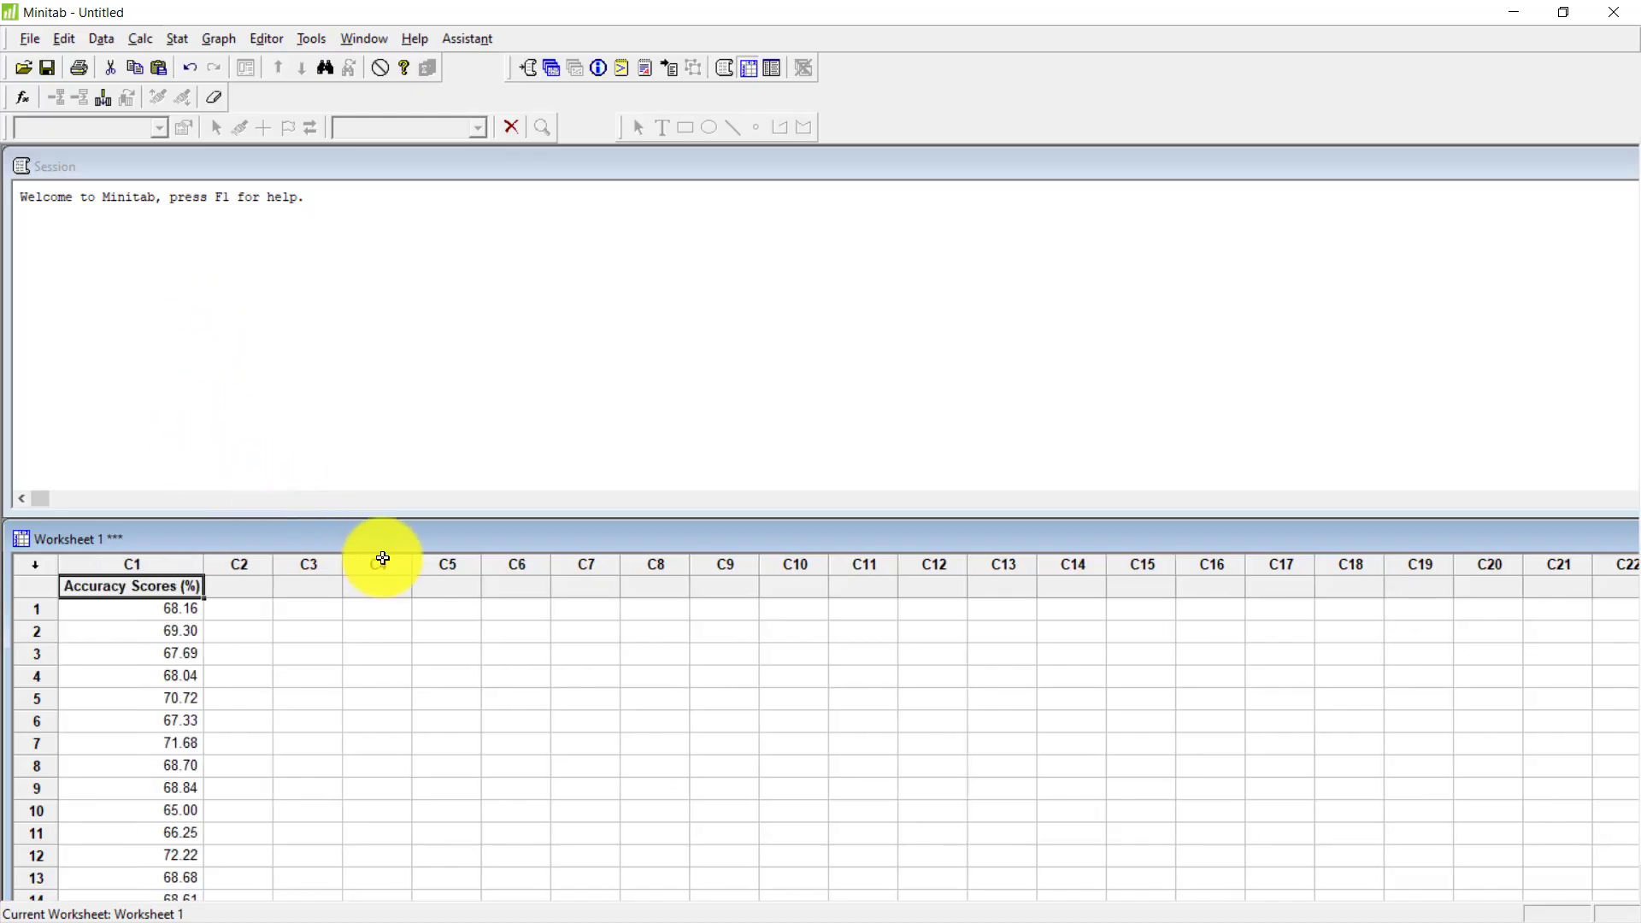
scroll(379, 608, "down", 7)
scroll(378, 606, "down", 7)
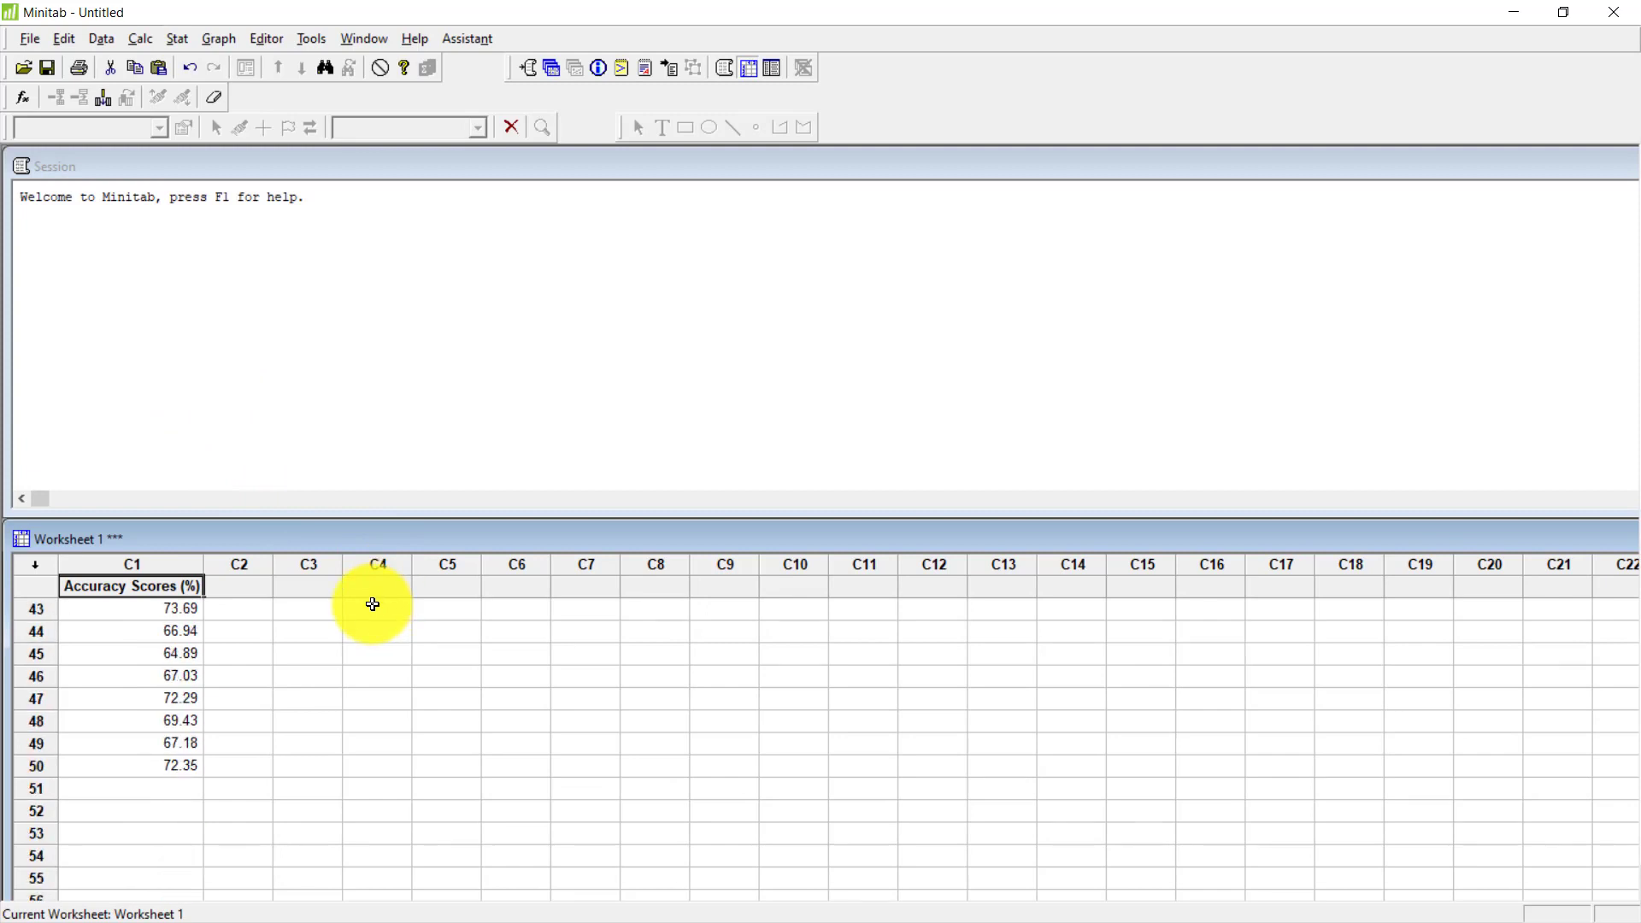
scroll(373, 590, "up", 6)
scroll(372, 590, "up", 8)
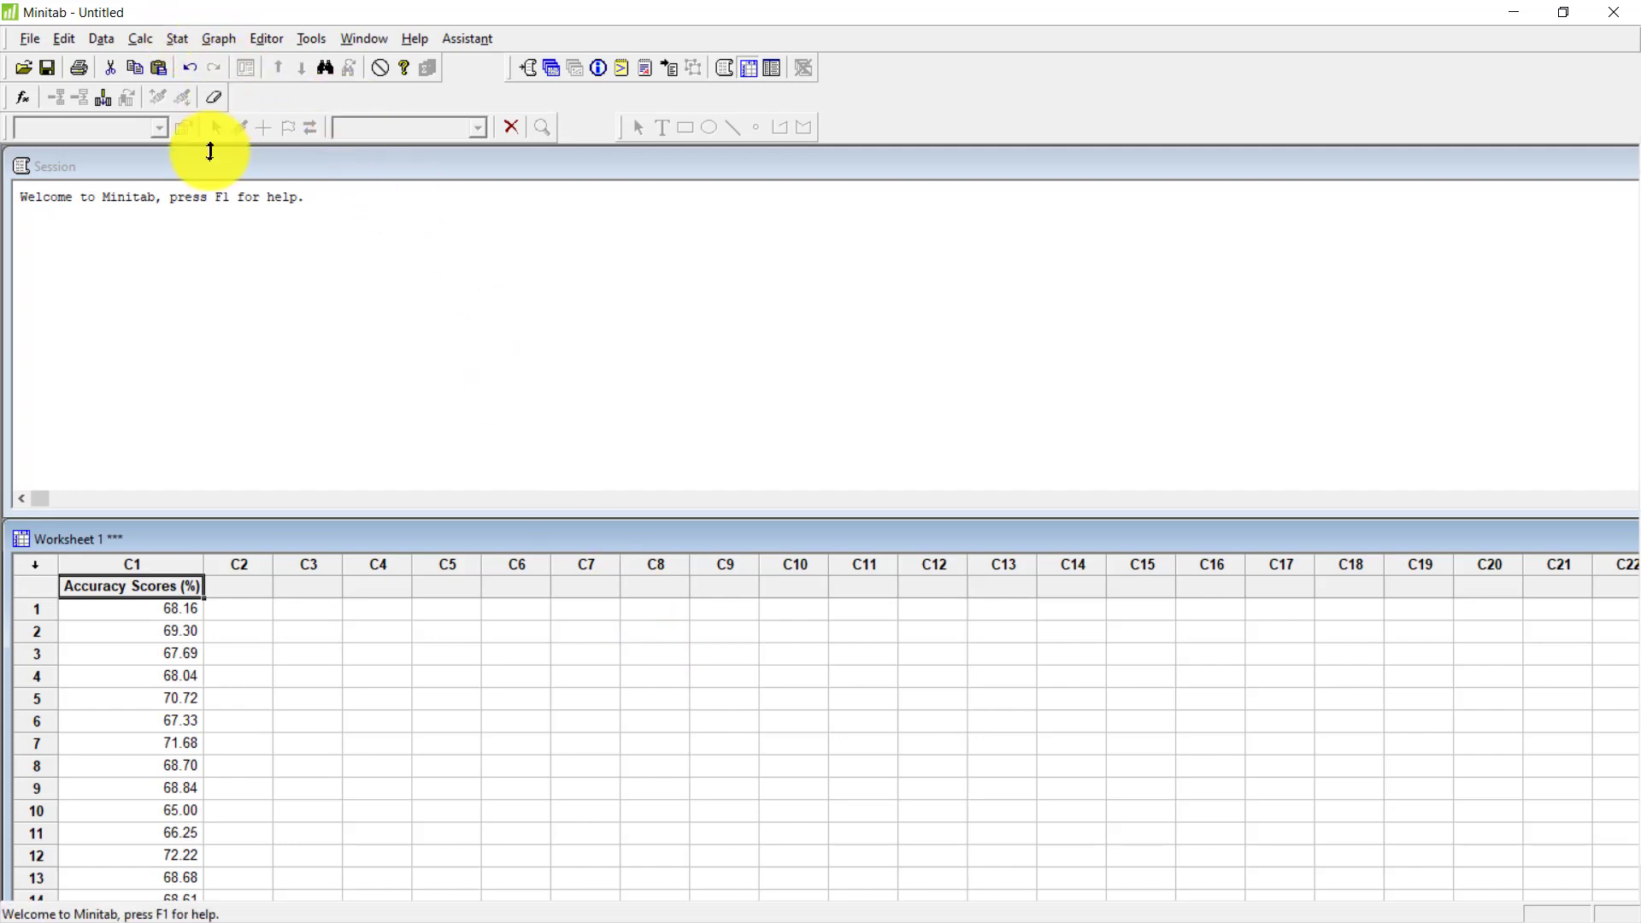
Create a run chart of the single column Accuracy Scores (%) with a subgroup size of 1, plotting subgroup means.
left_click(180, 43)
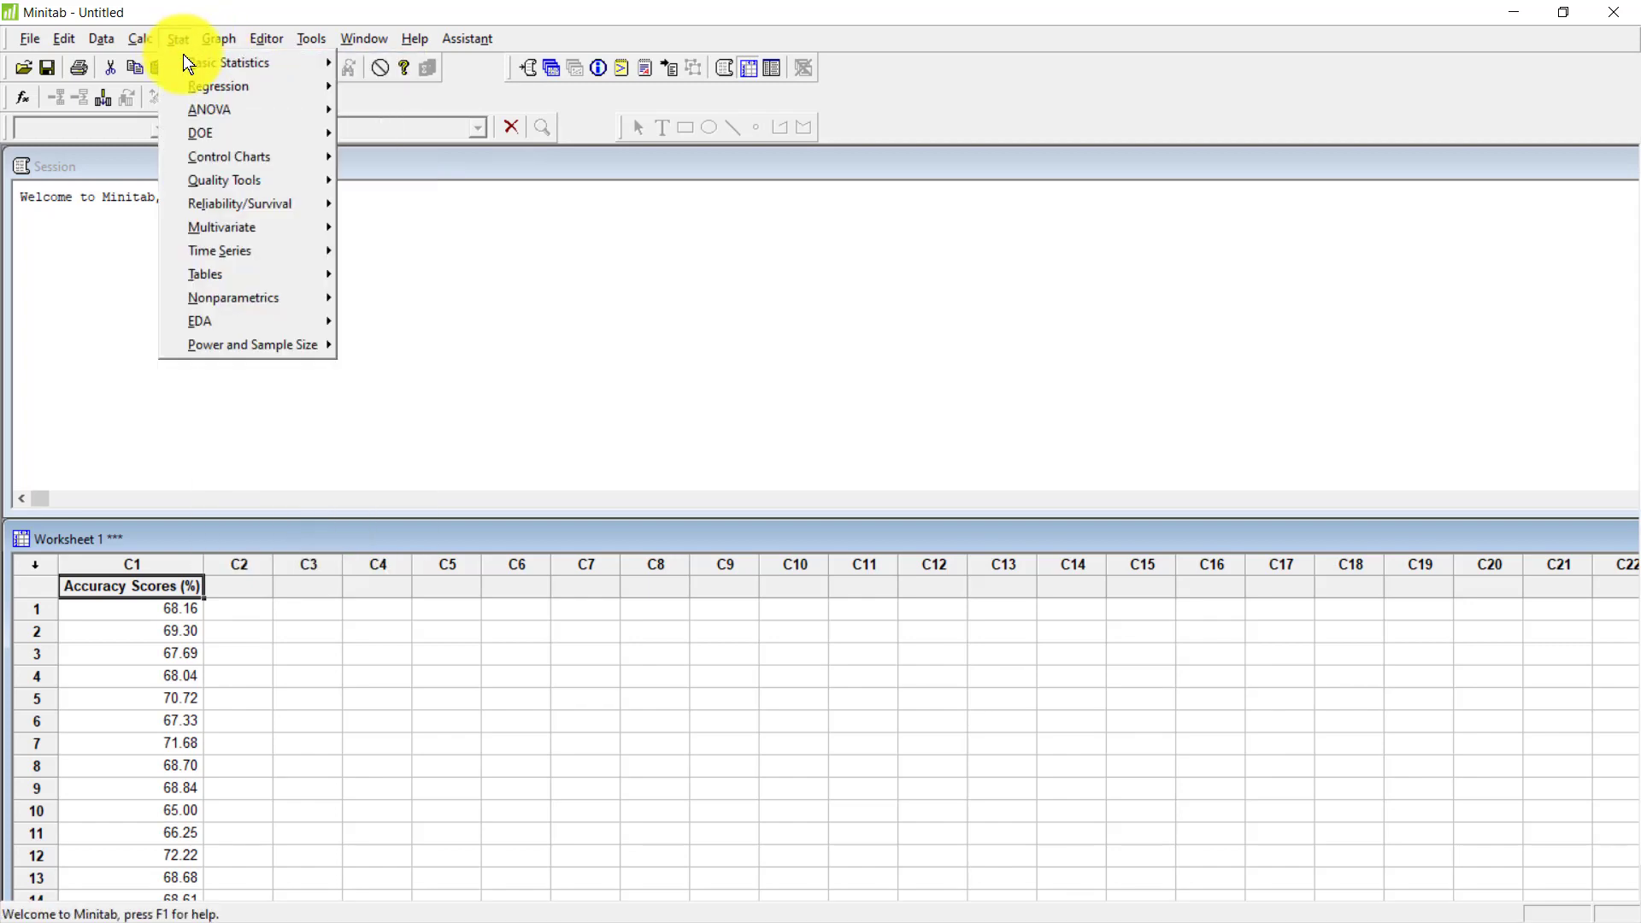
mouse_move(322, 182)
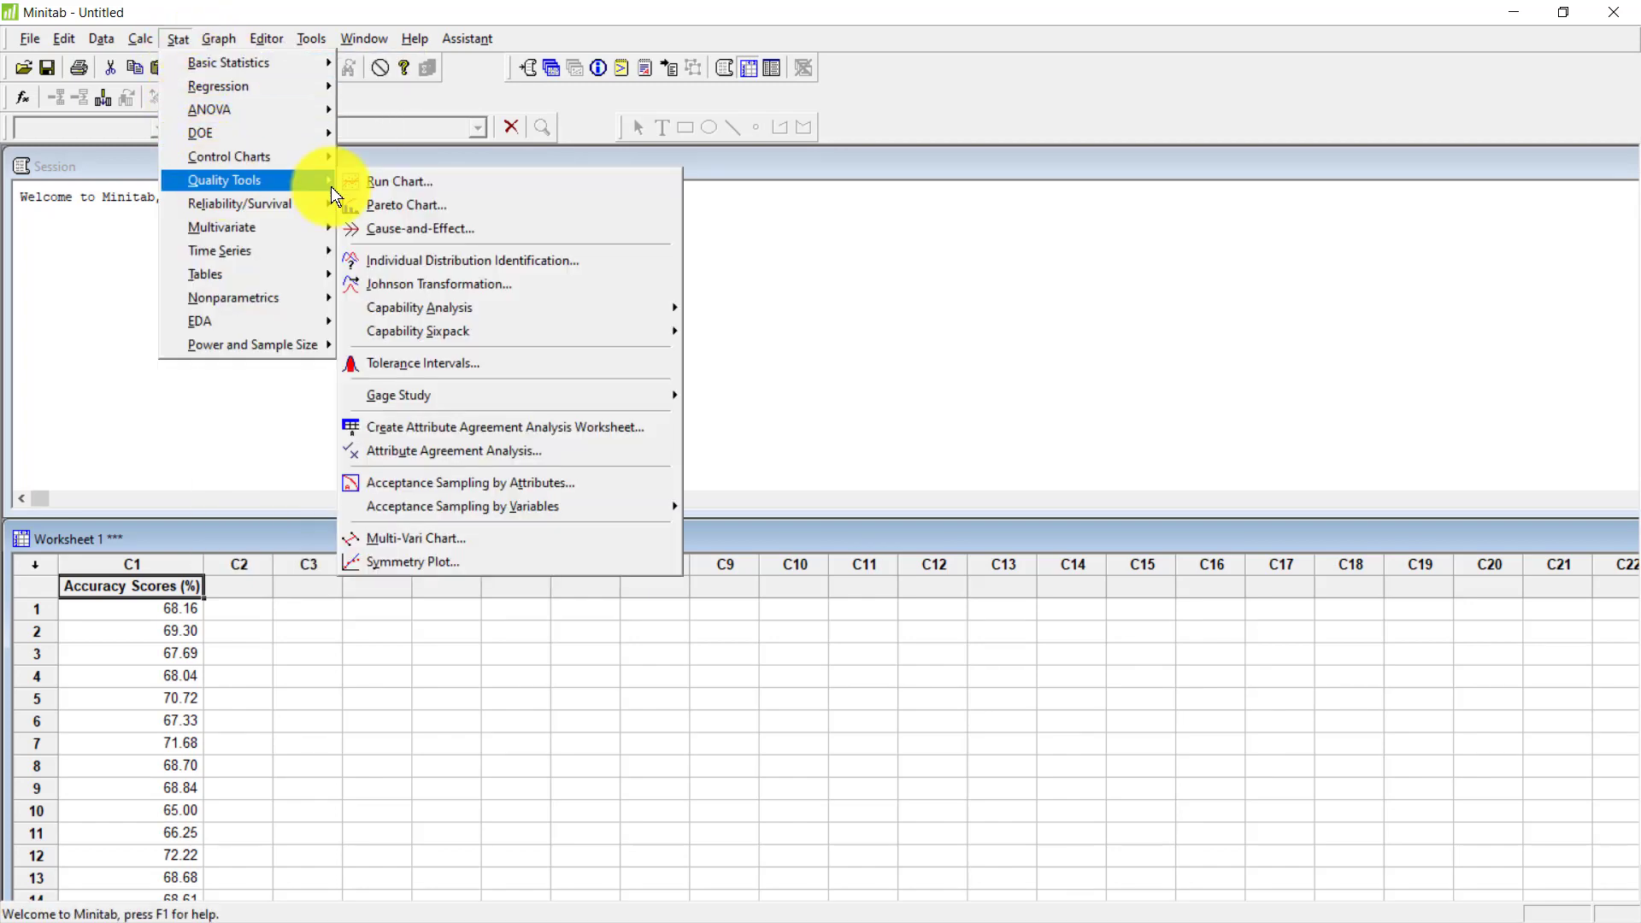
left_click(464, 185)
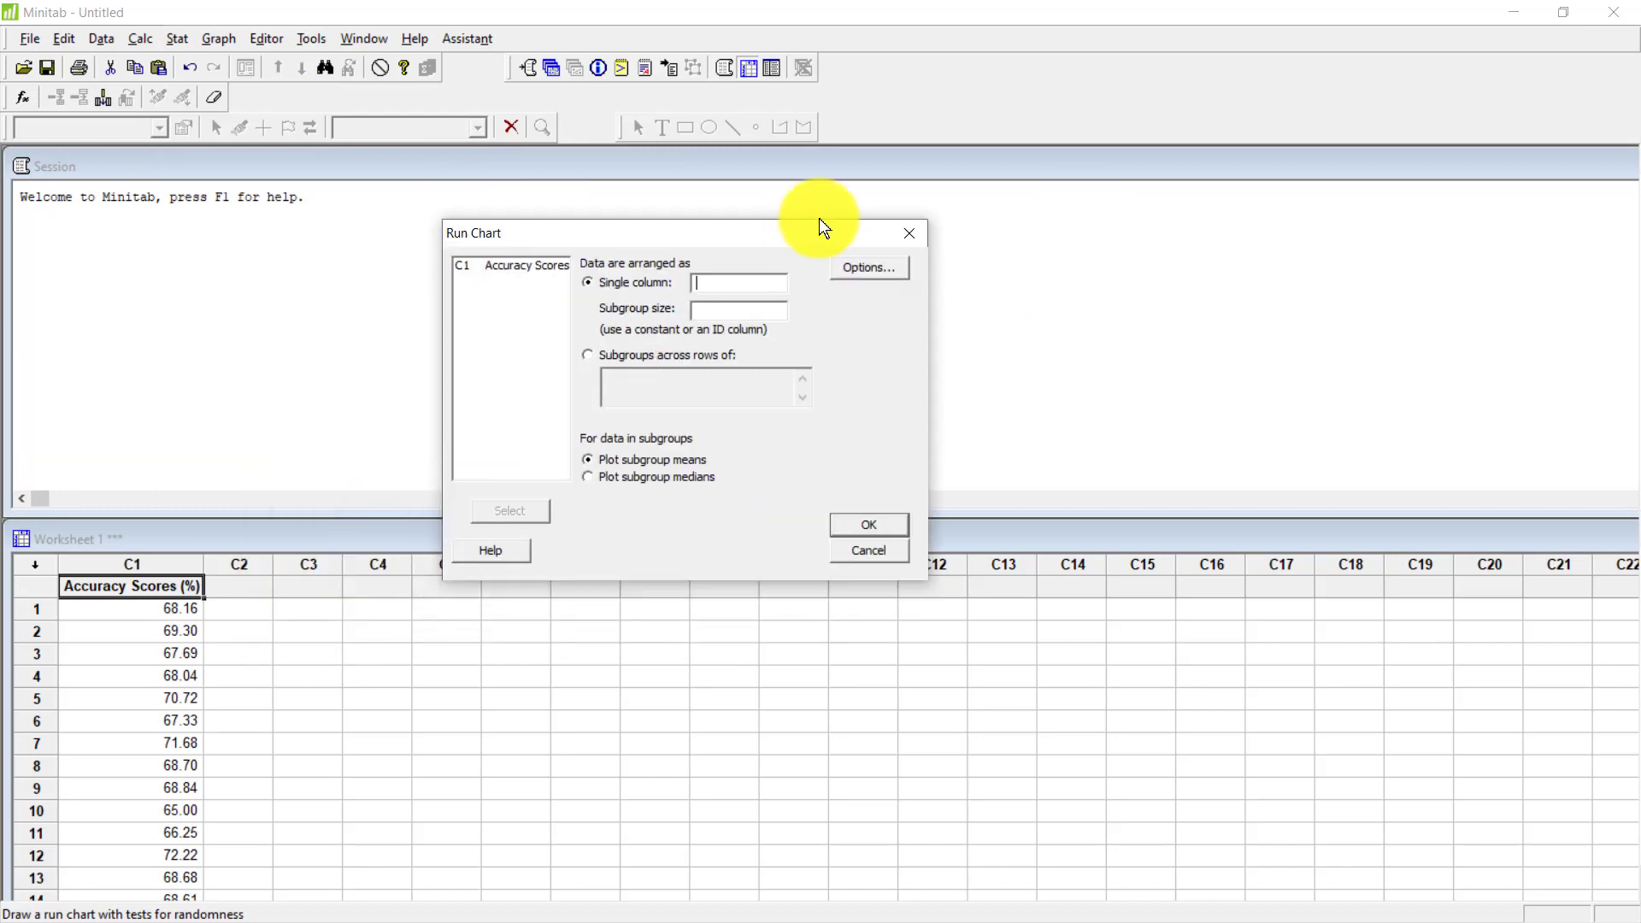
double_click(589, 235)
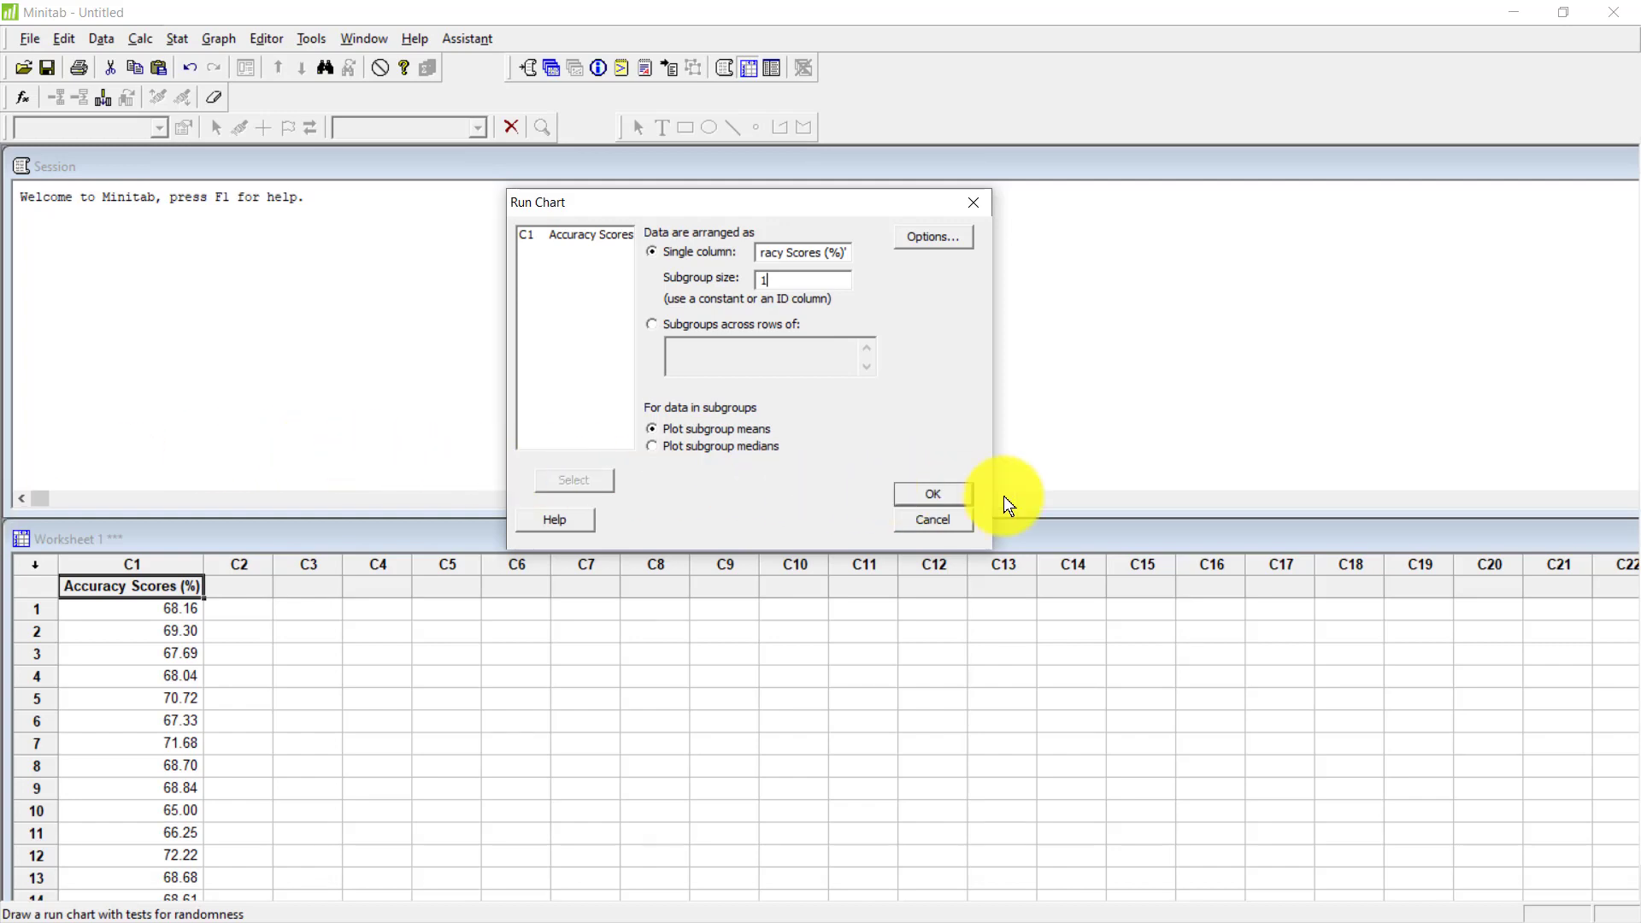
left_click(962, 494)
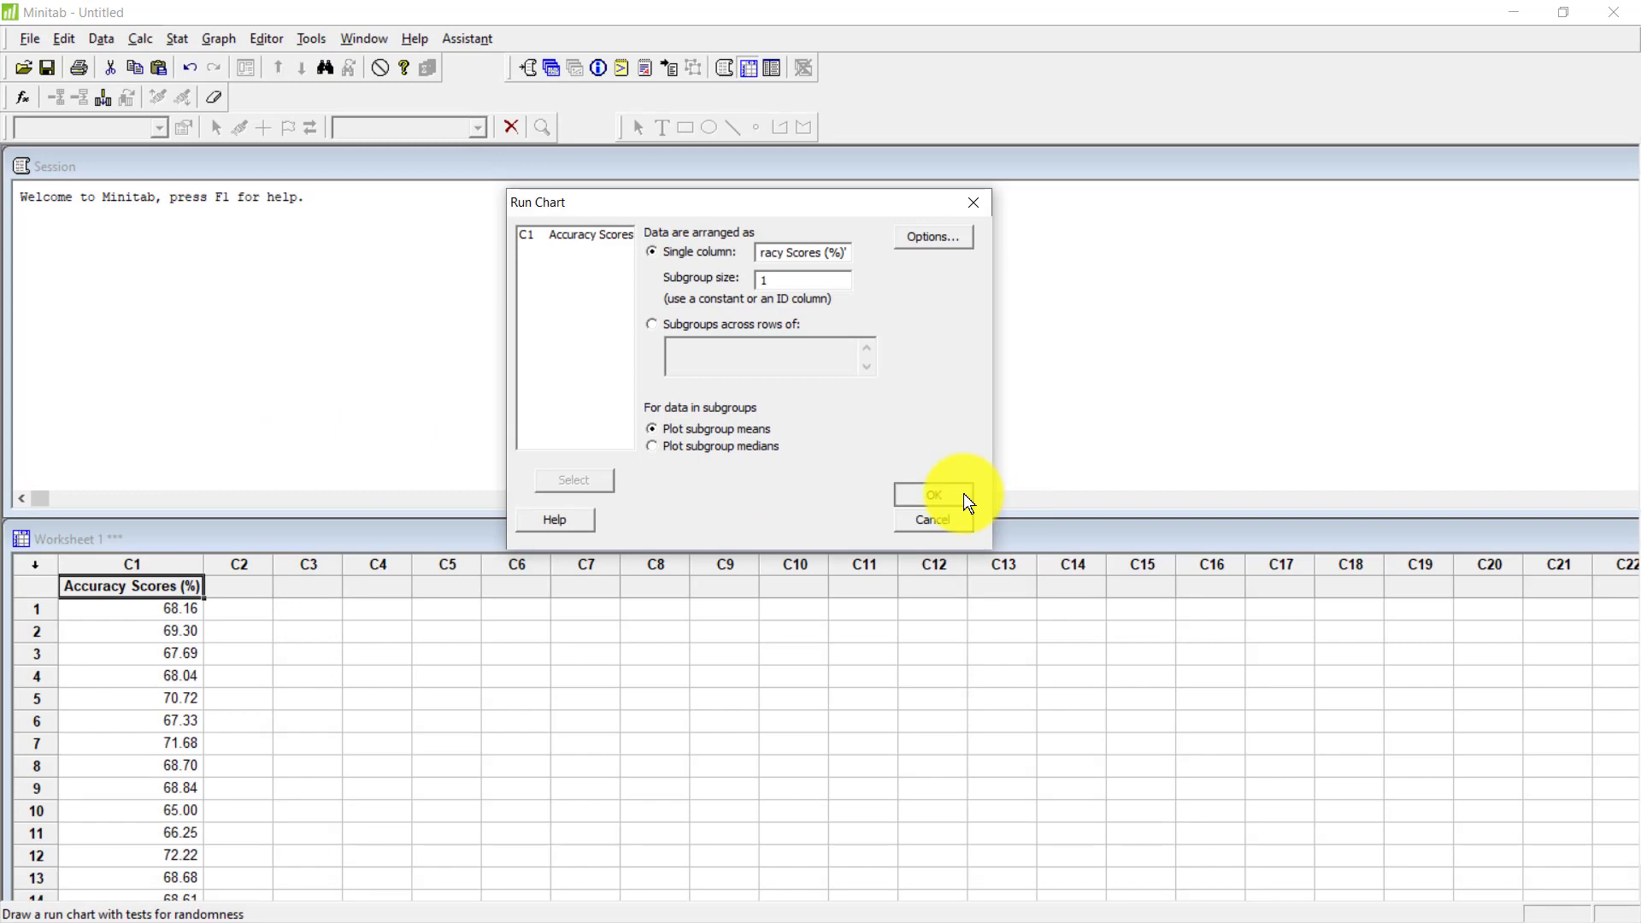
Enlarge the run chart to examine its pattern and p-values, and return to the Session window.
left_click(574, 167)
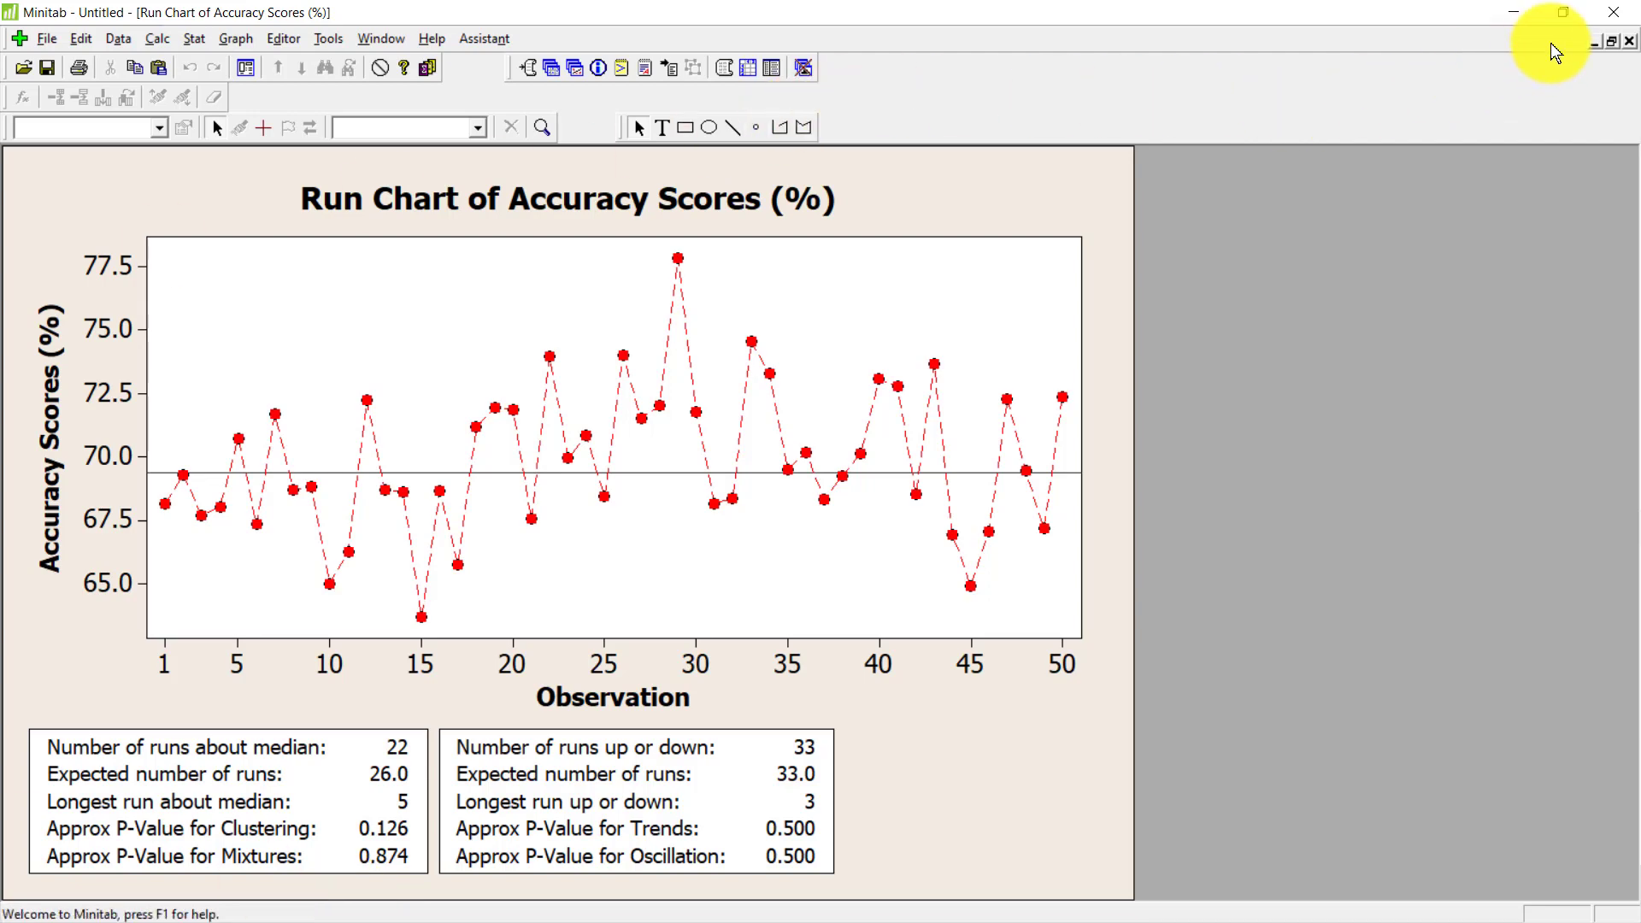
left_click(1612, 42)
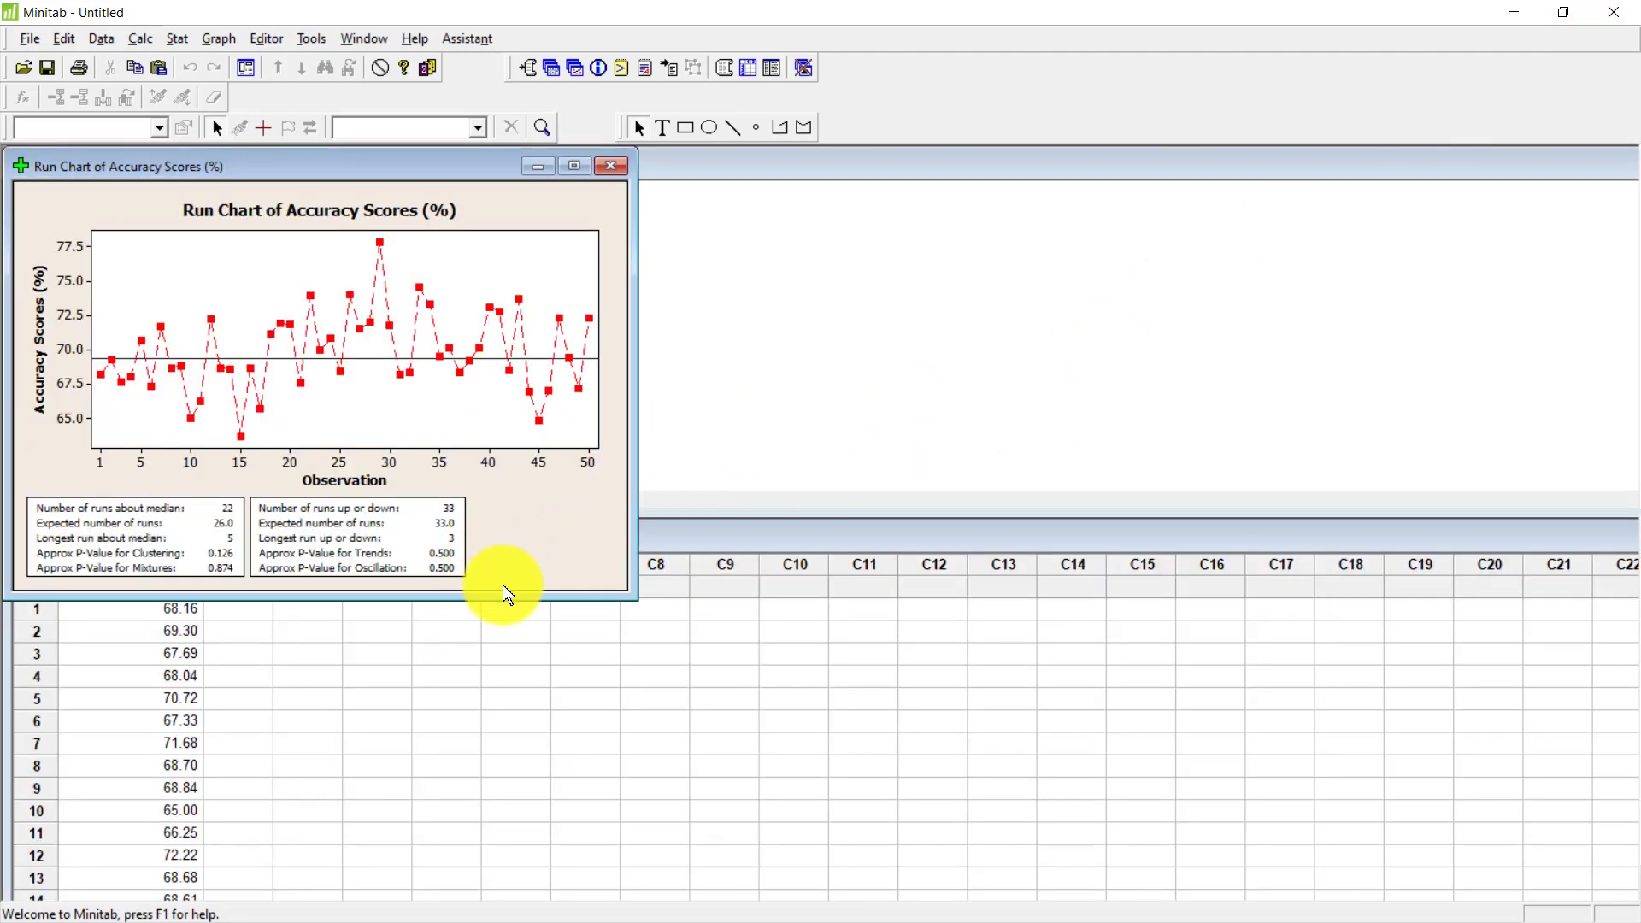
left_click(780, 172)
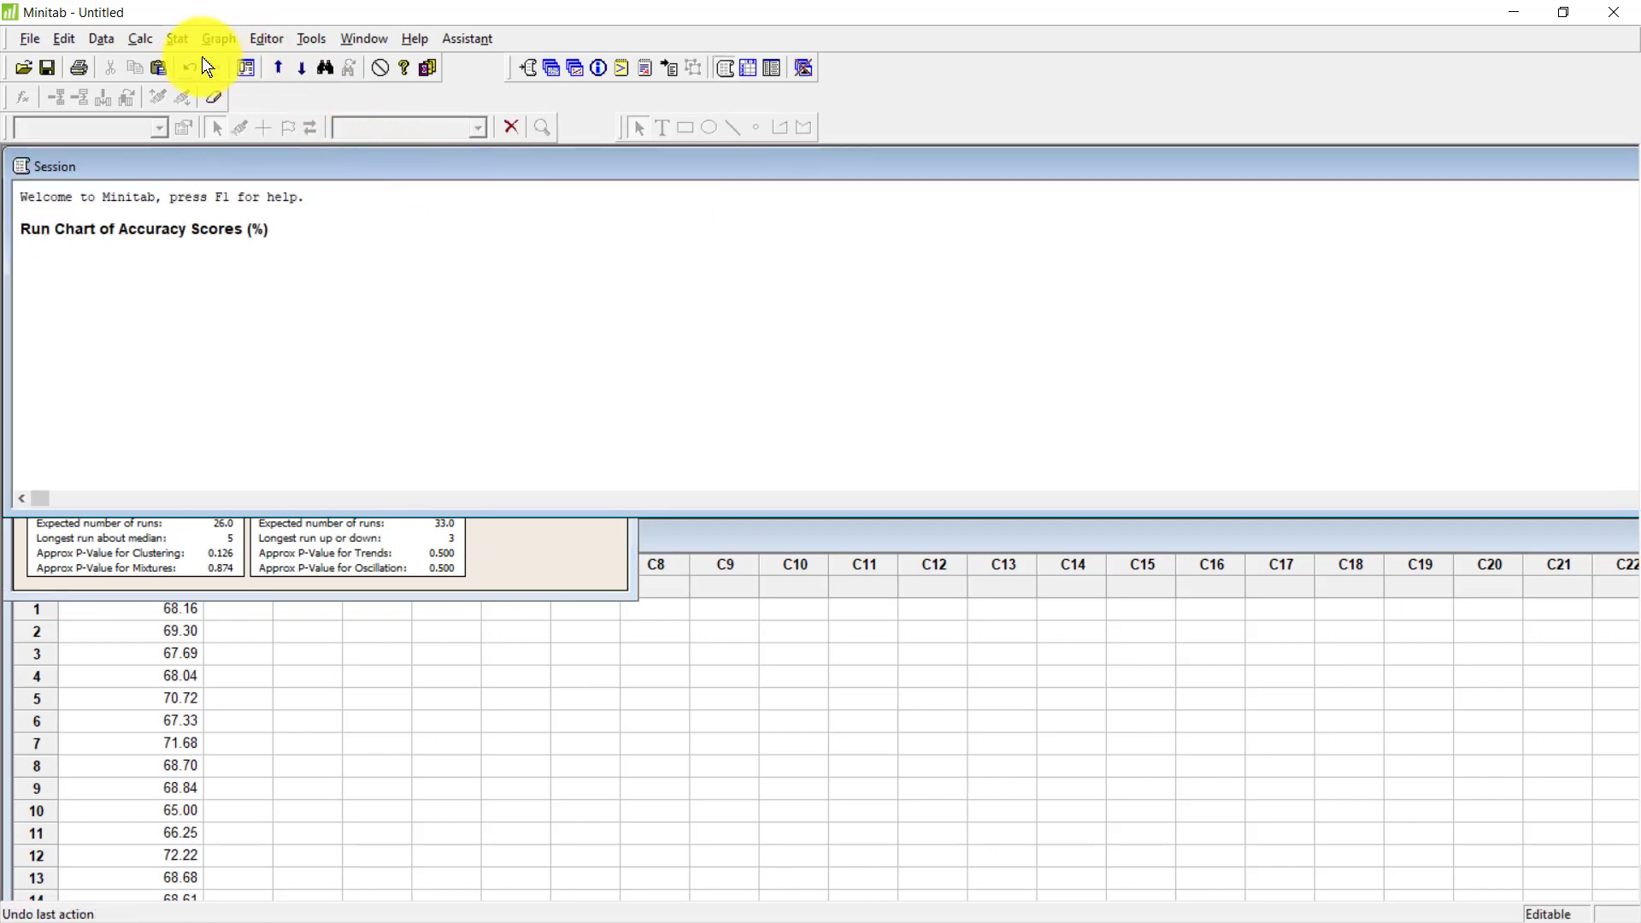
Run an Anderson-Darling normality test on Accuracy Scores (%) without percentile lines.
left_click(171, 36)
mouse_move(183, 63)
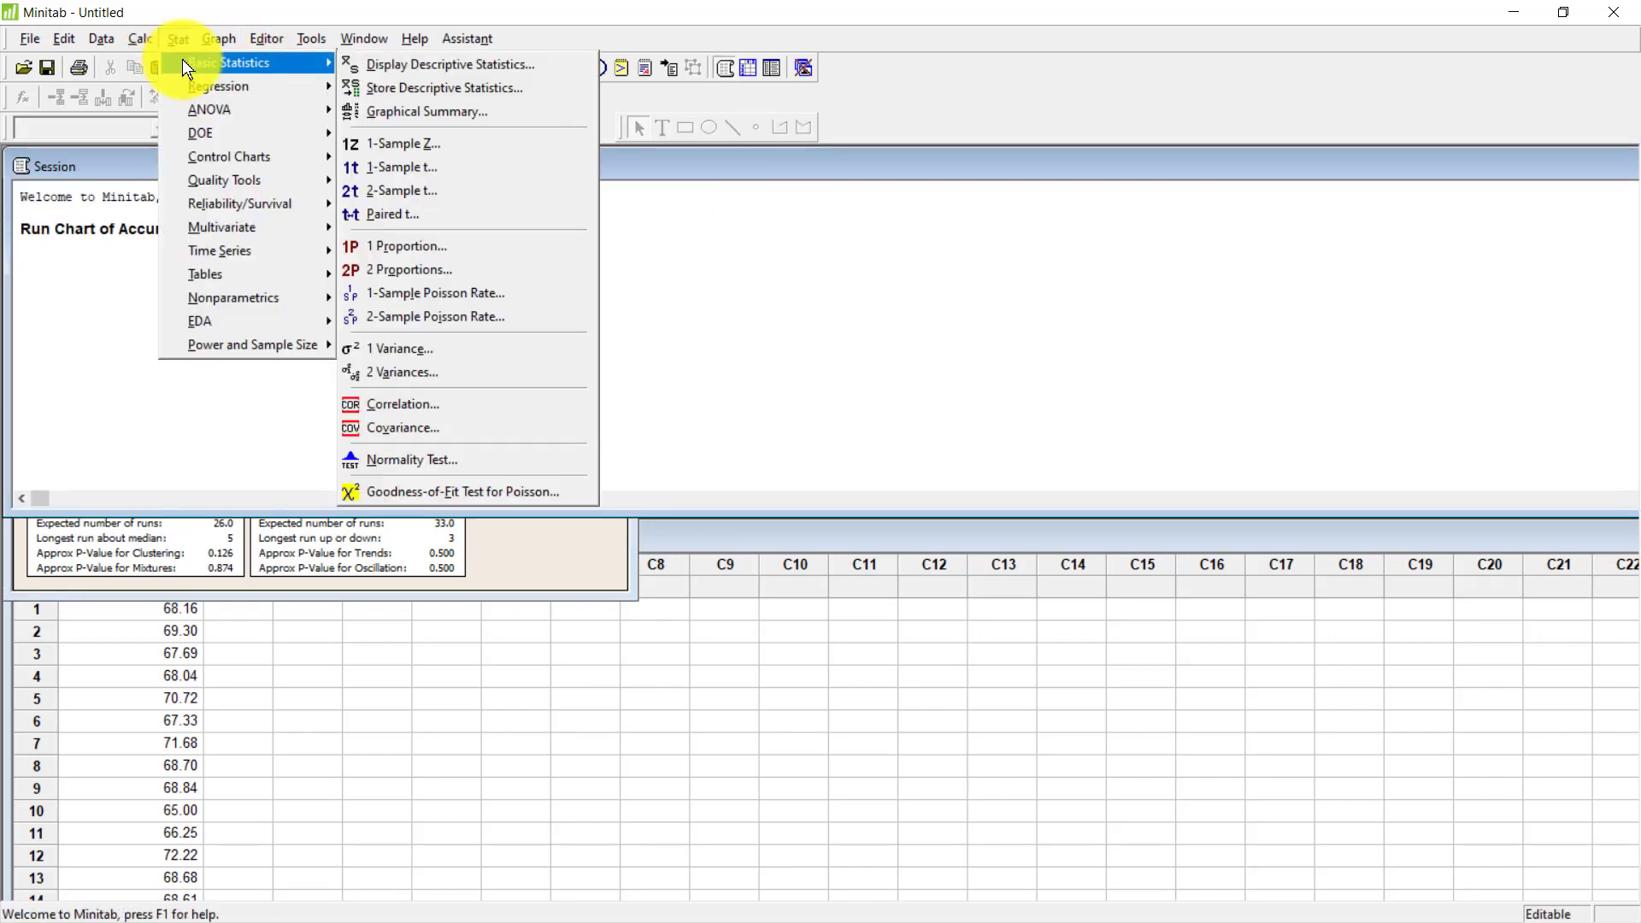
left_click(497, 460)
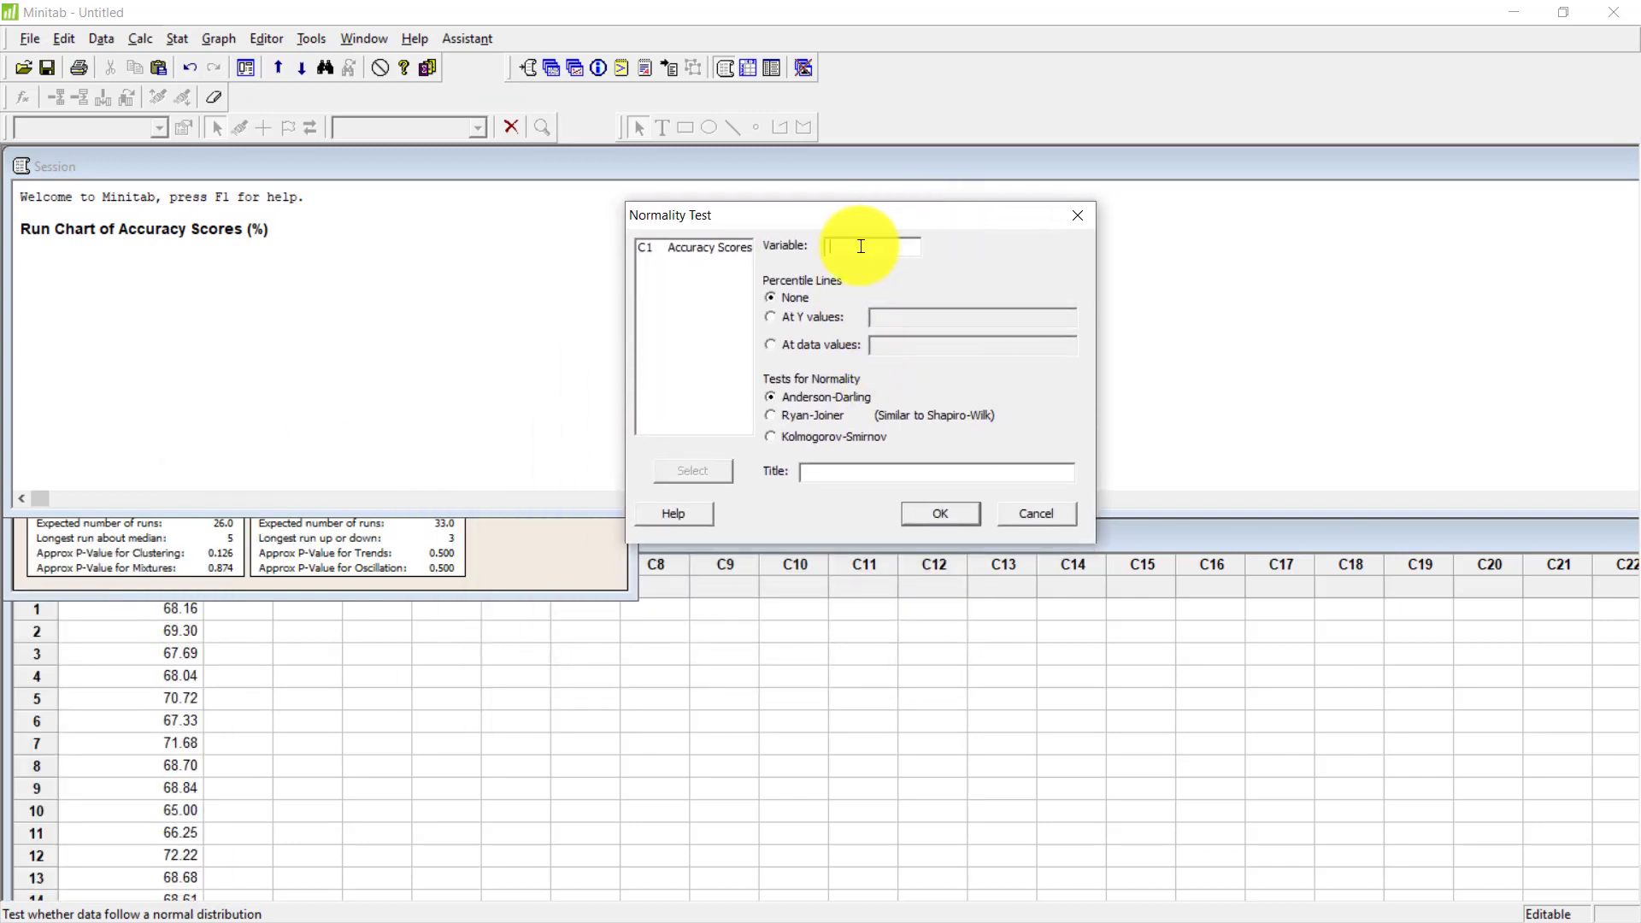
double_click(711, 248)
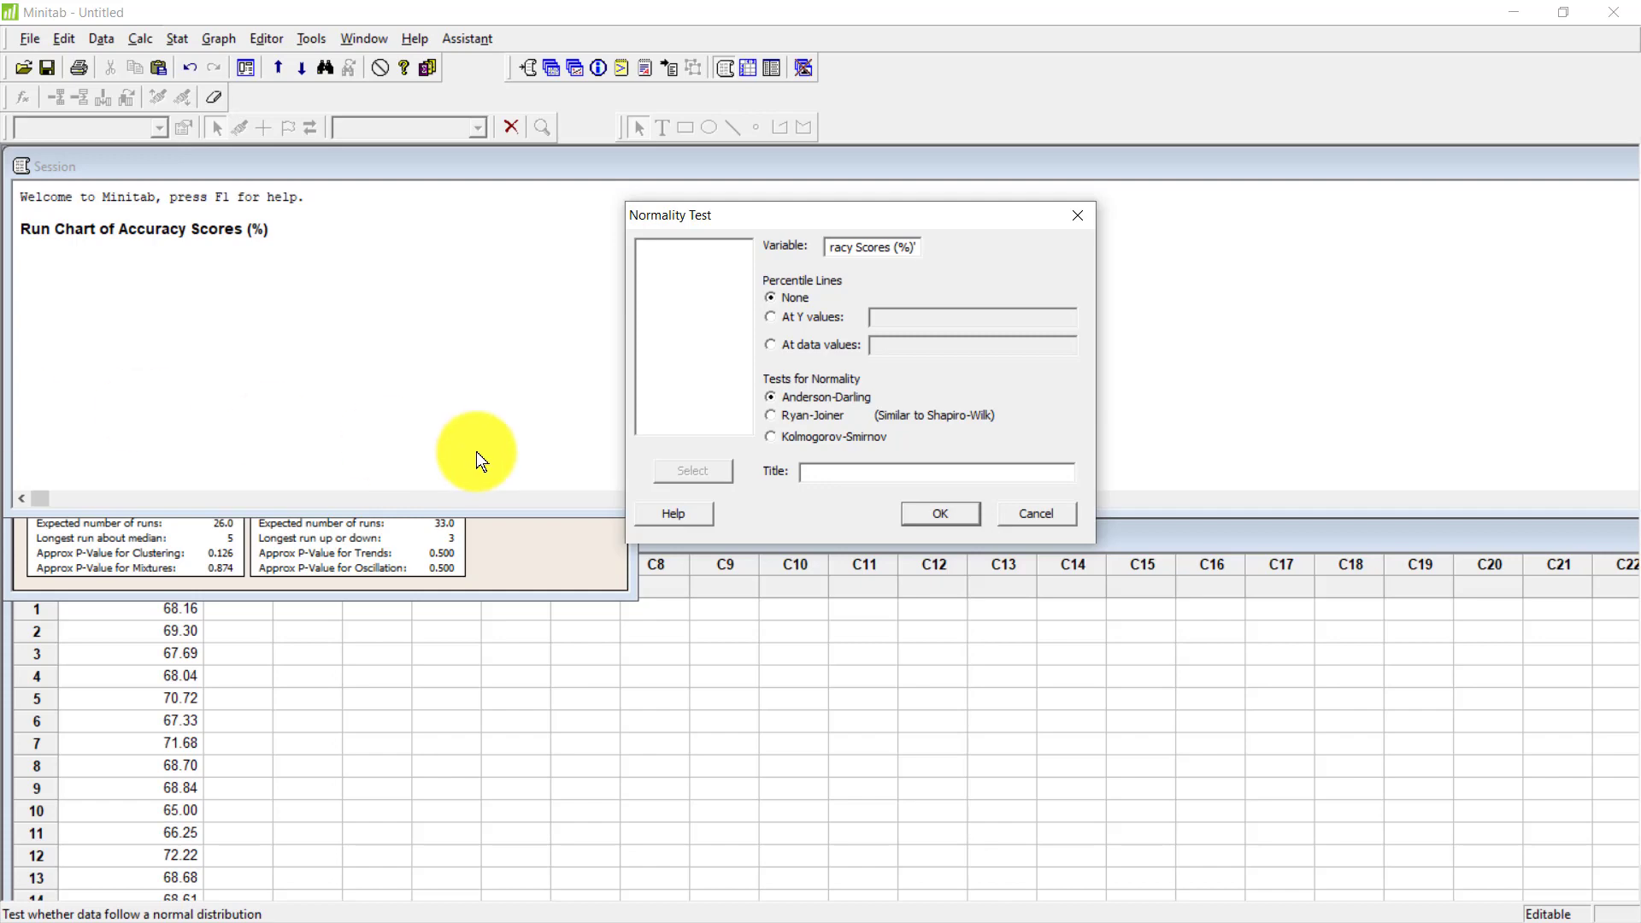
left_click(944, 511)
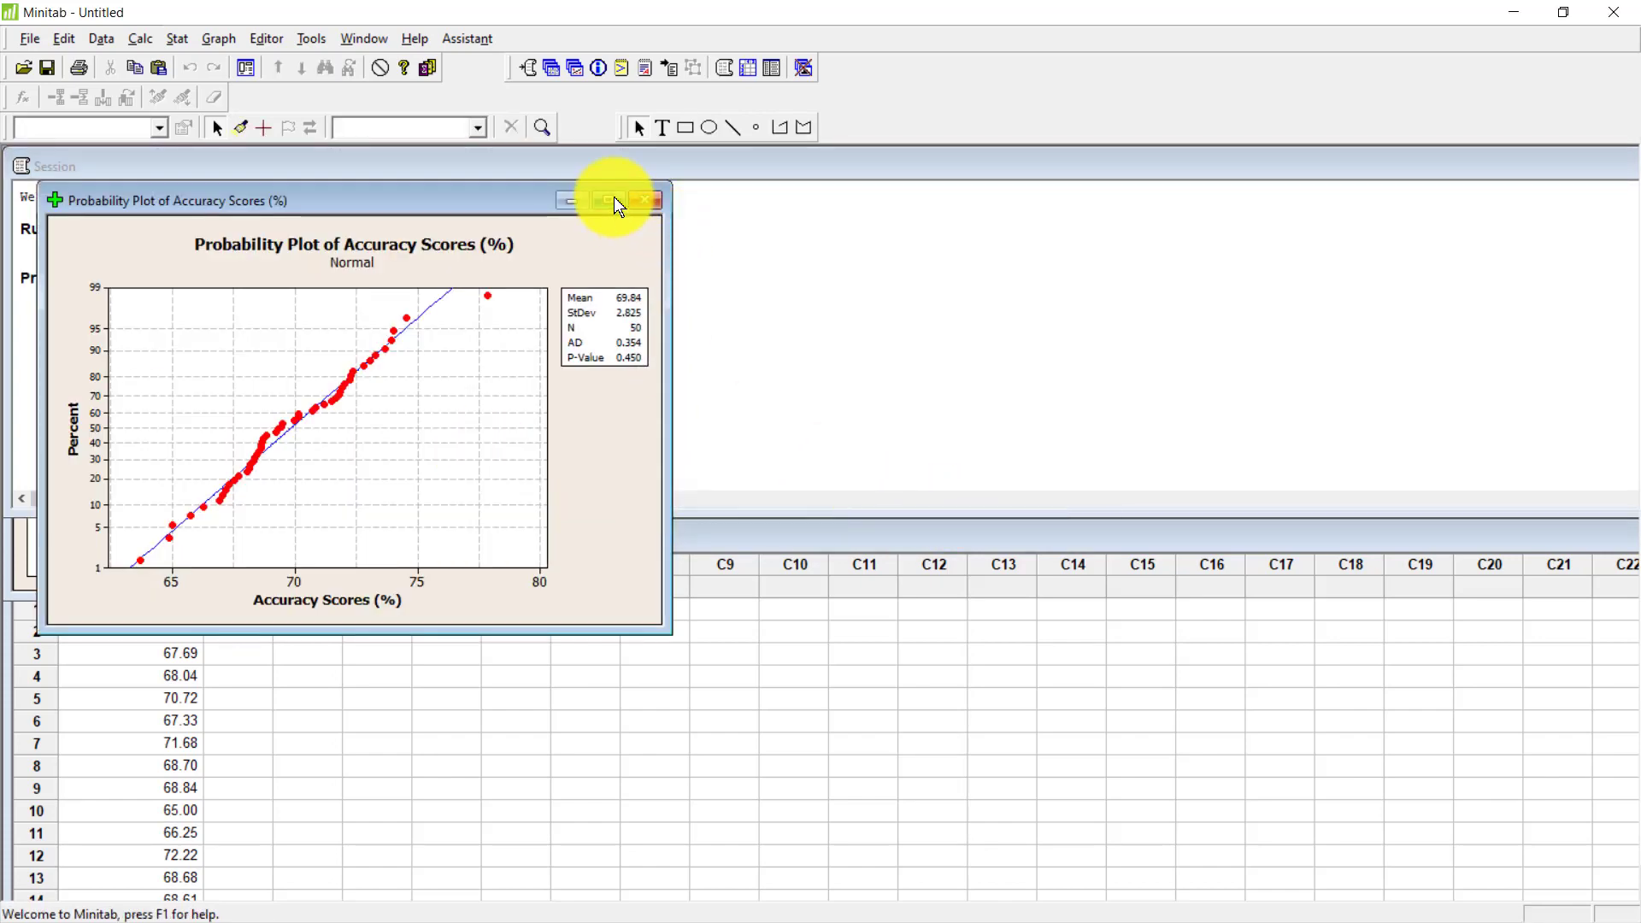
Enlarge the probability plot to examine the fit and p-value, and bring the worksheet and Session windows back to the front.
left_click(619, 201)
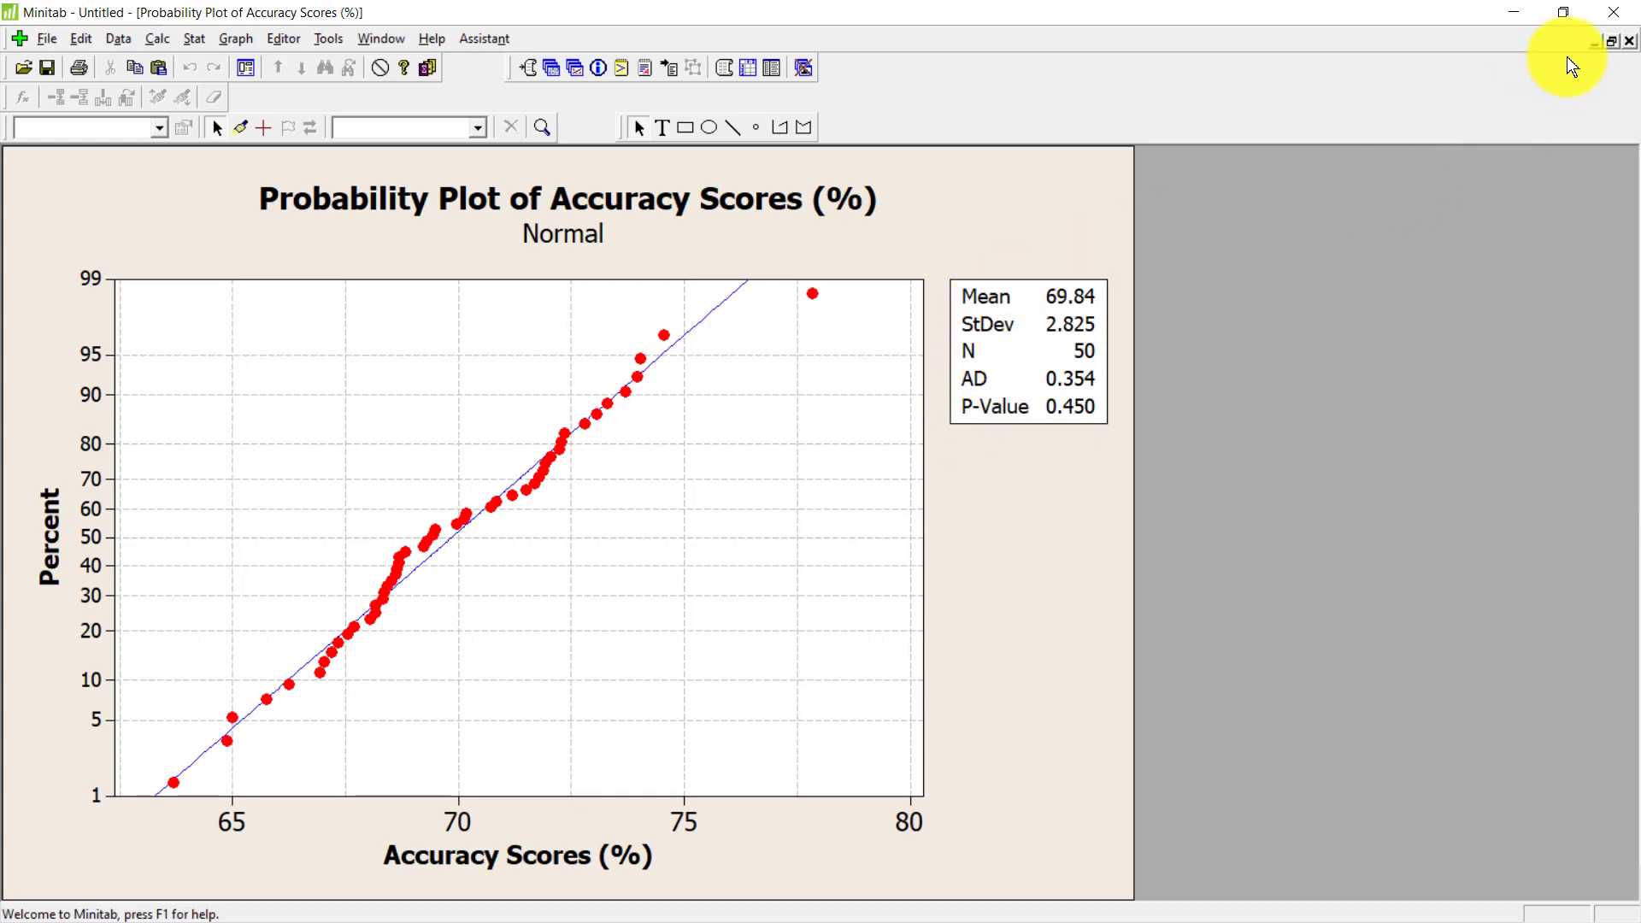
left_click(1612, 43)
left_click(883, 541)
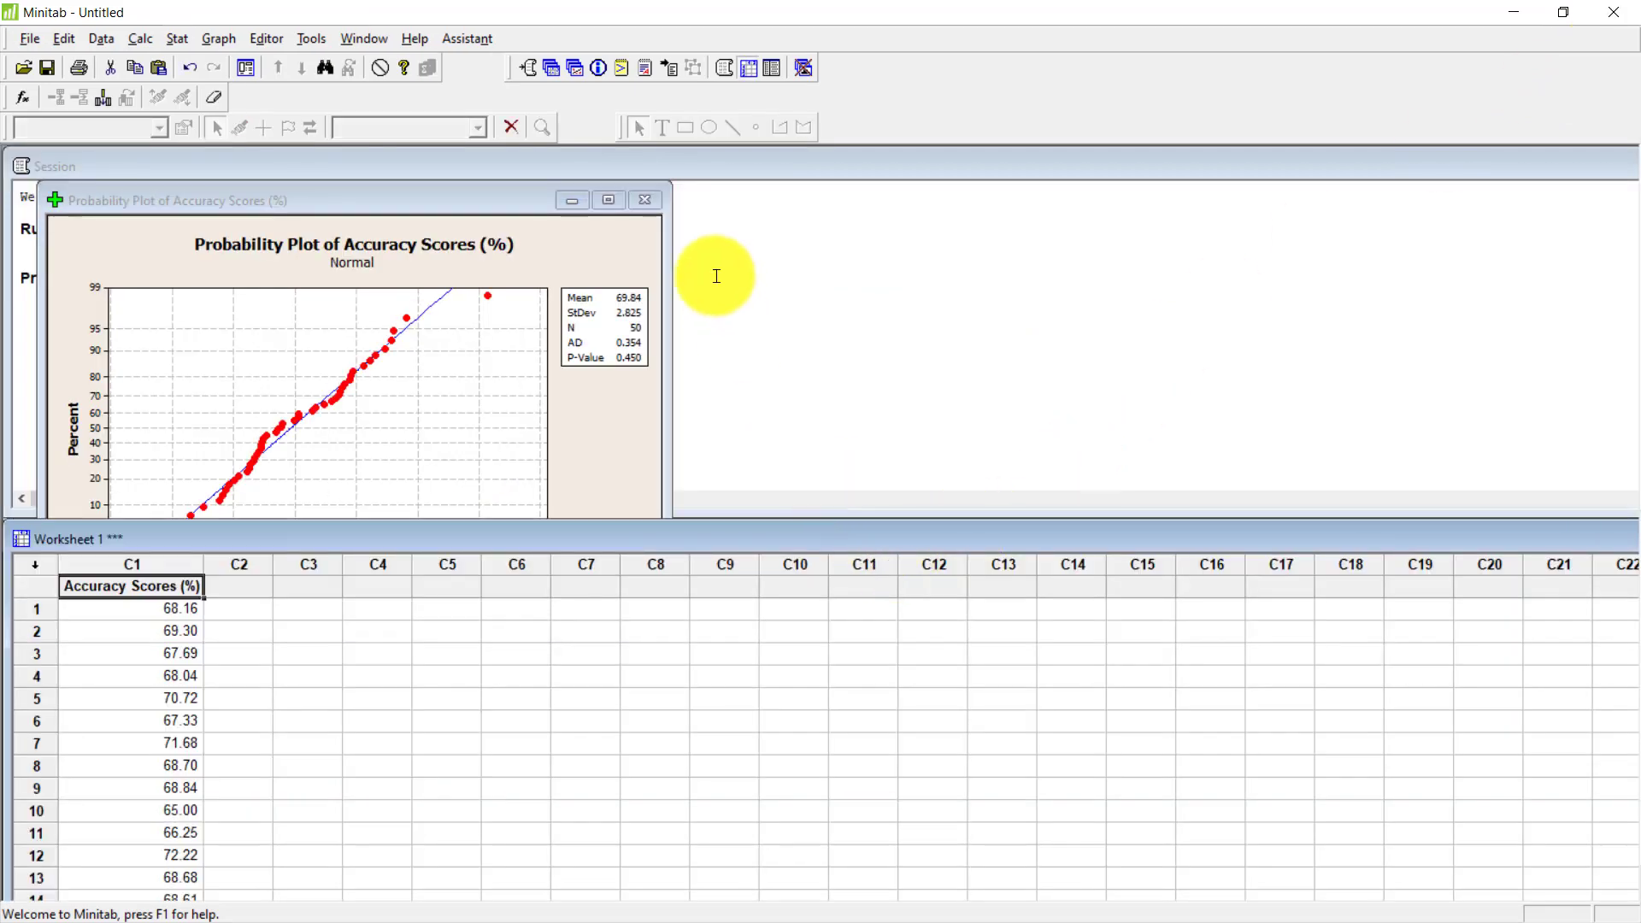
left_click(718, 168)
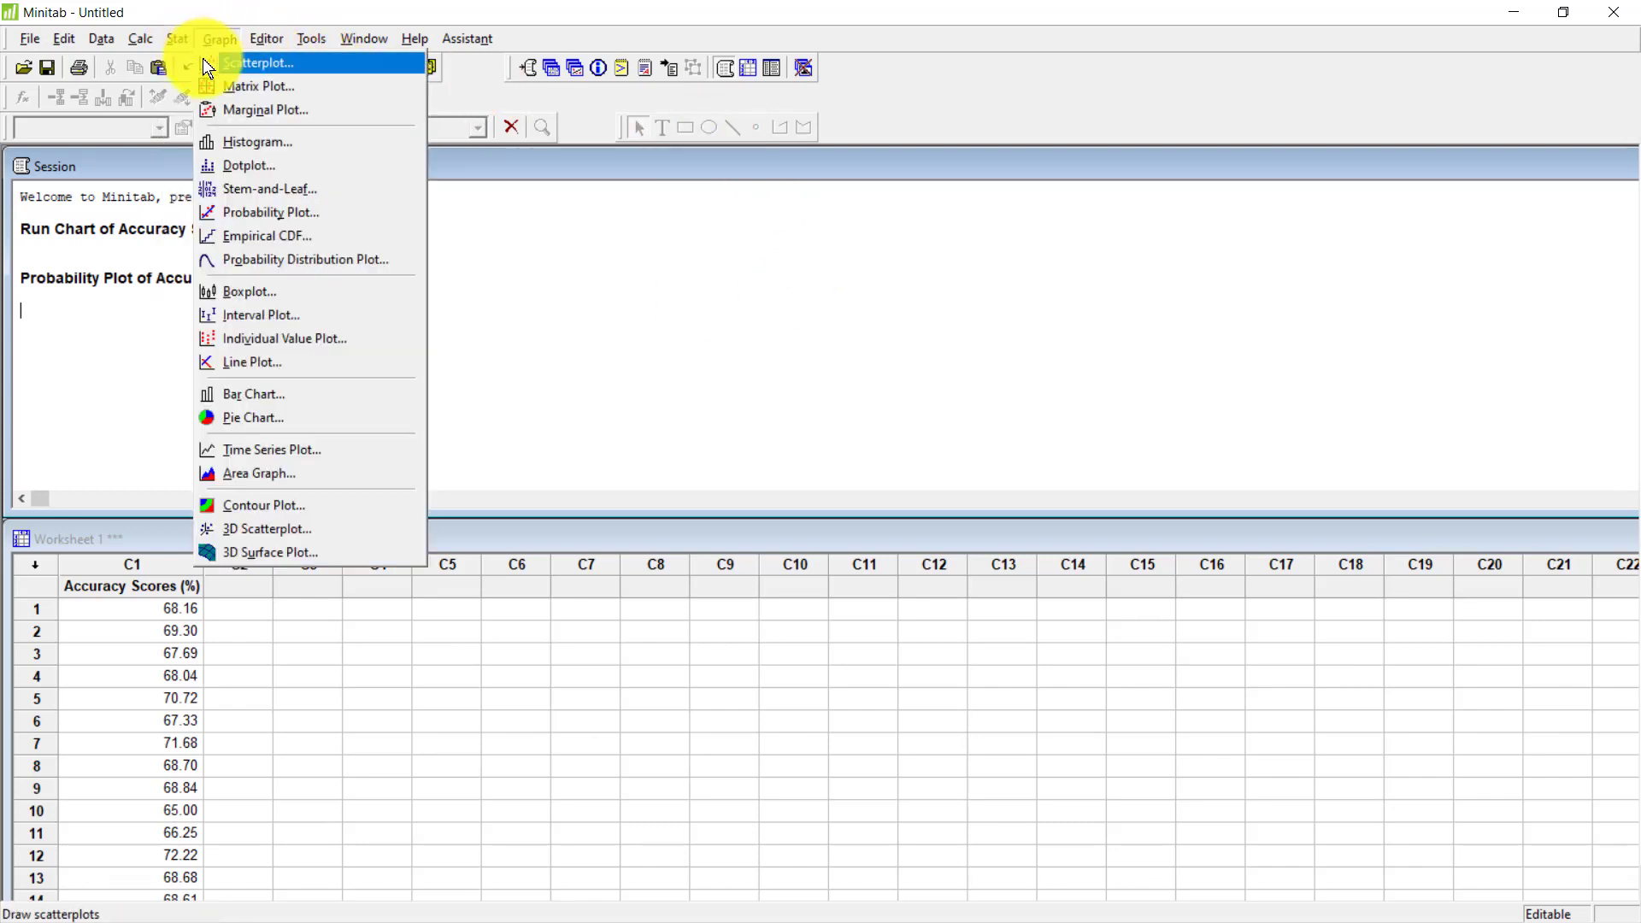
Set up a 1-Sample t test on the Accuracy Scores (%) column with a hypothesized mean of 90.
mouse_move(248, 63)
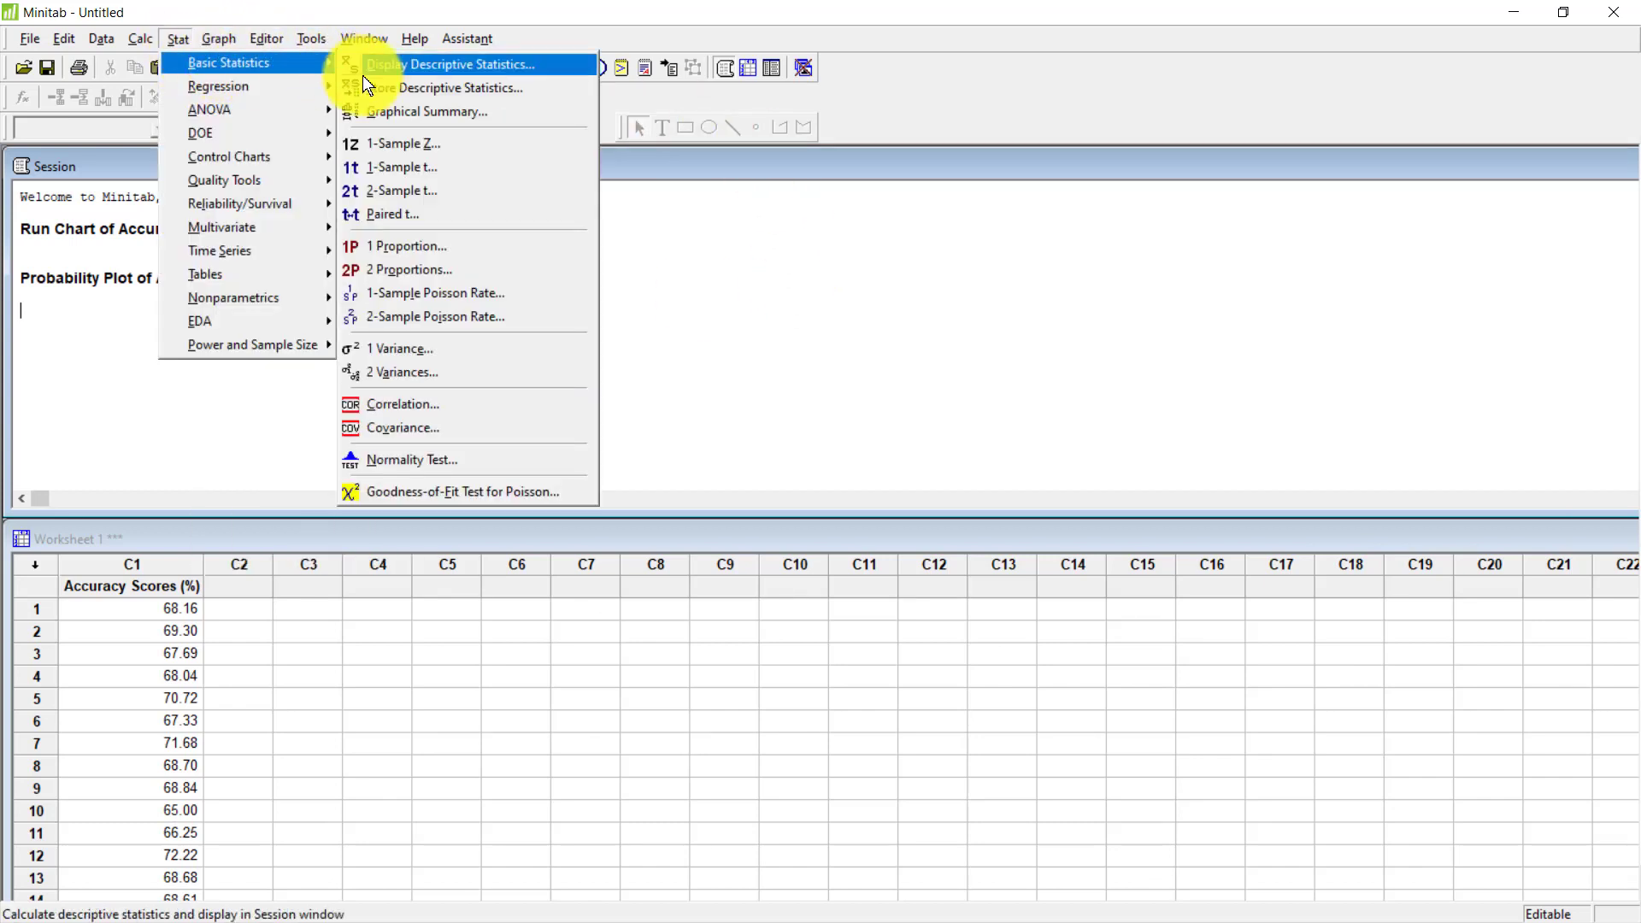
left_click(453, 167)
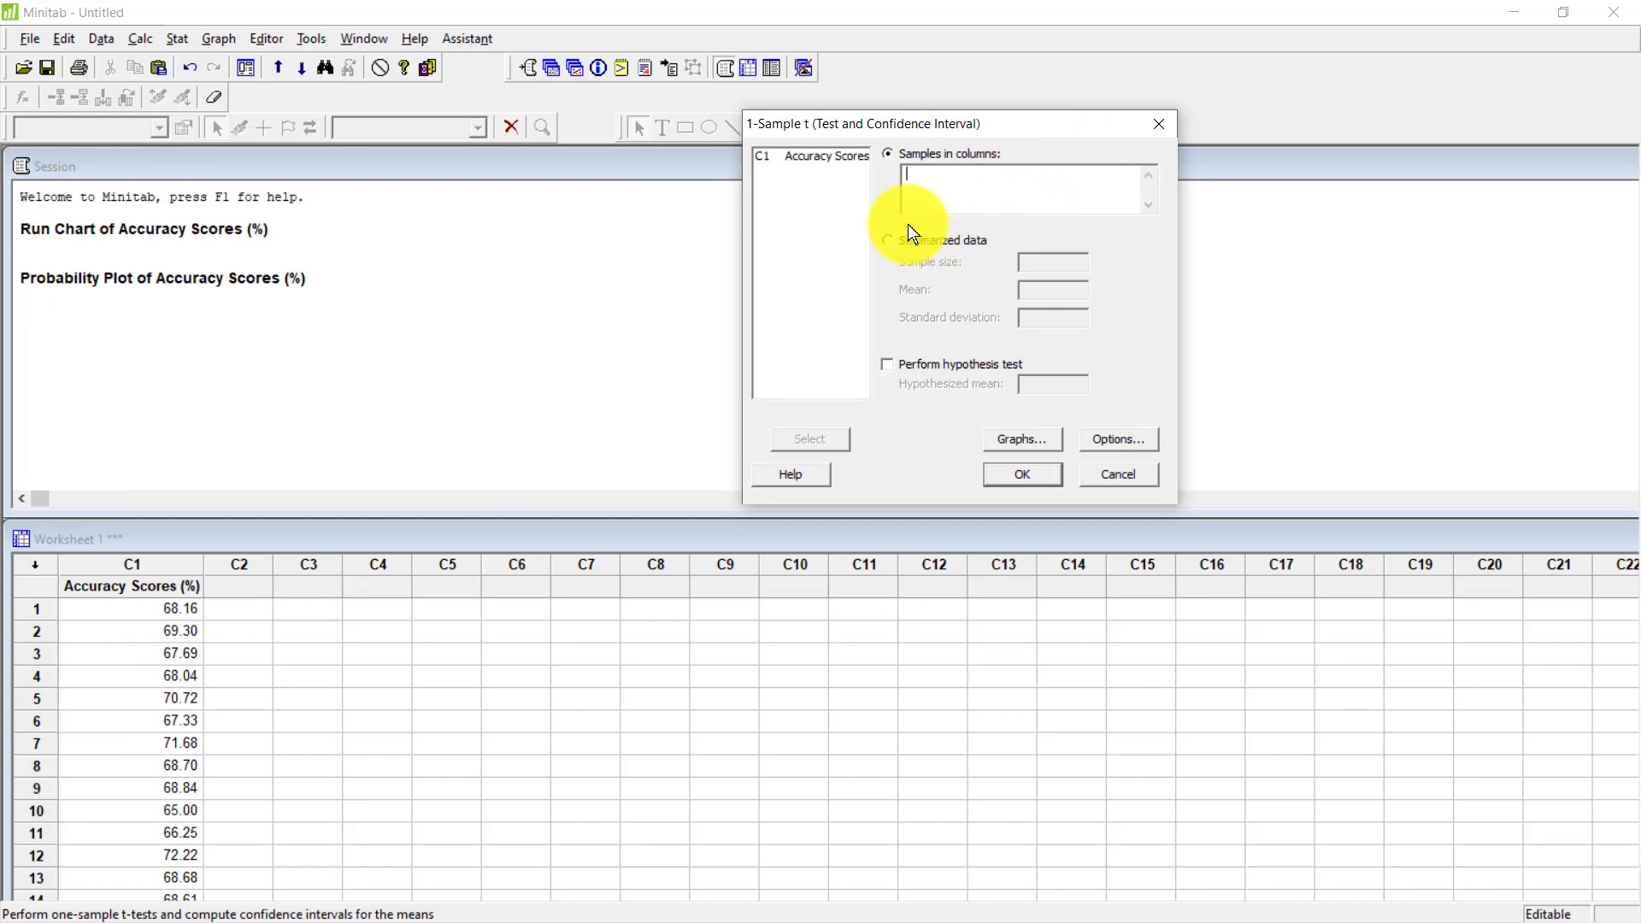
double_click(839, 157)
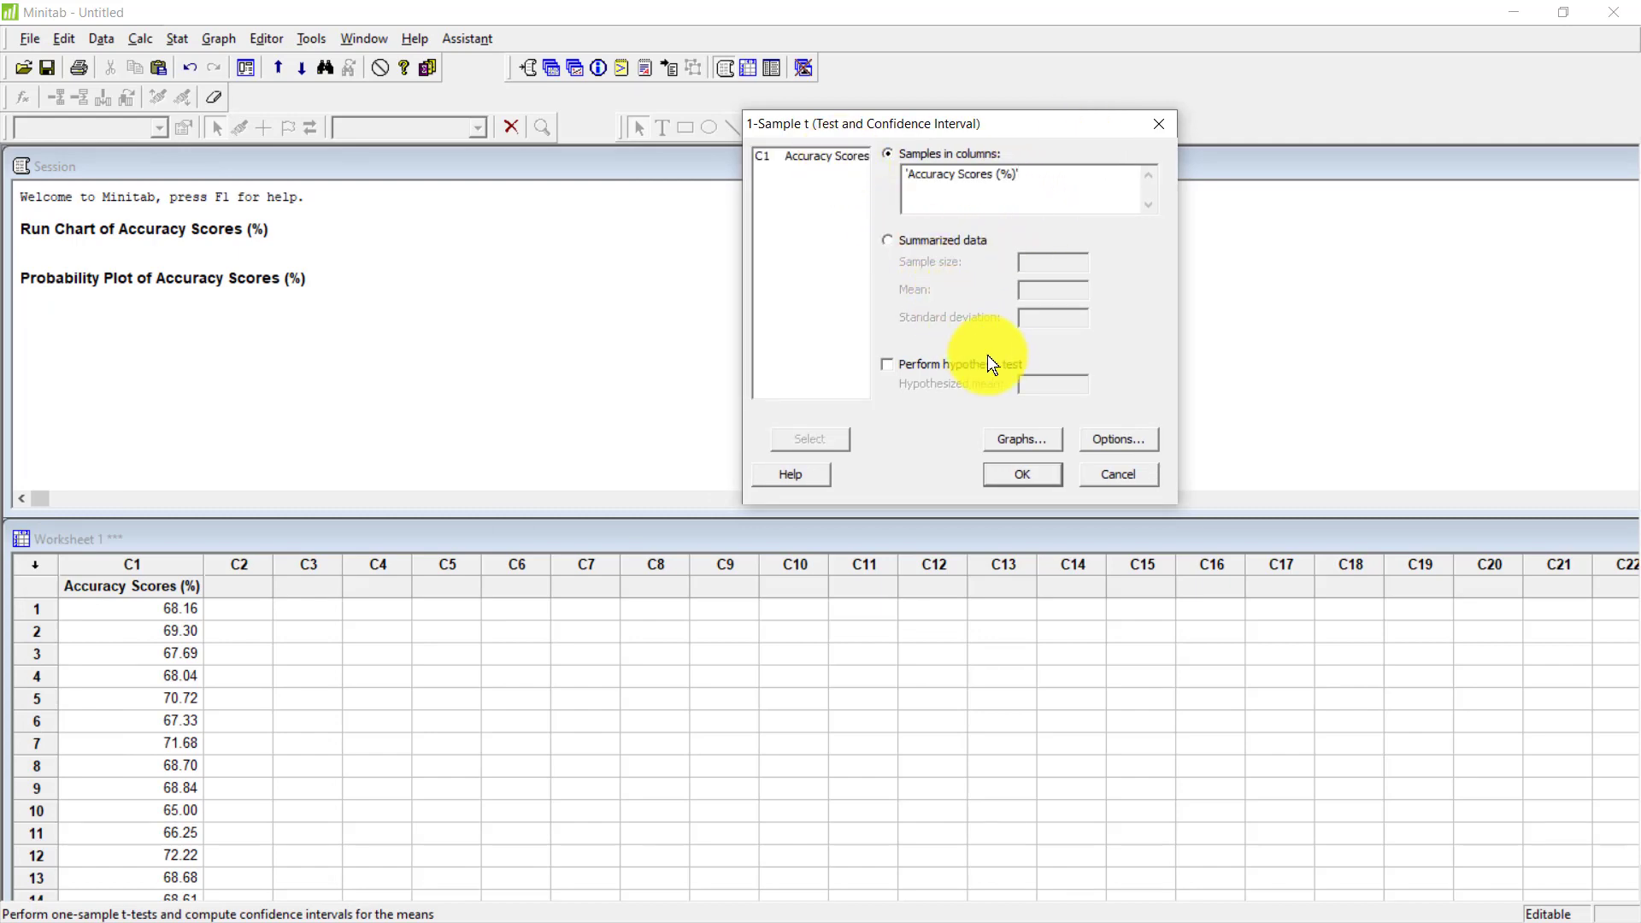
left_click(889, 365)
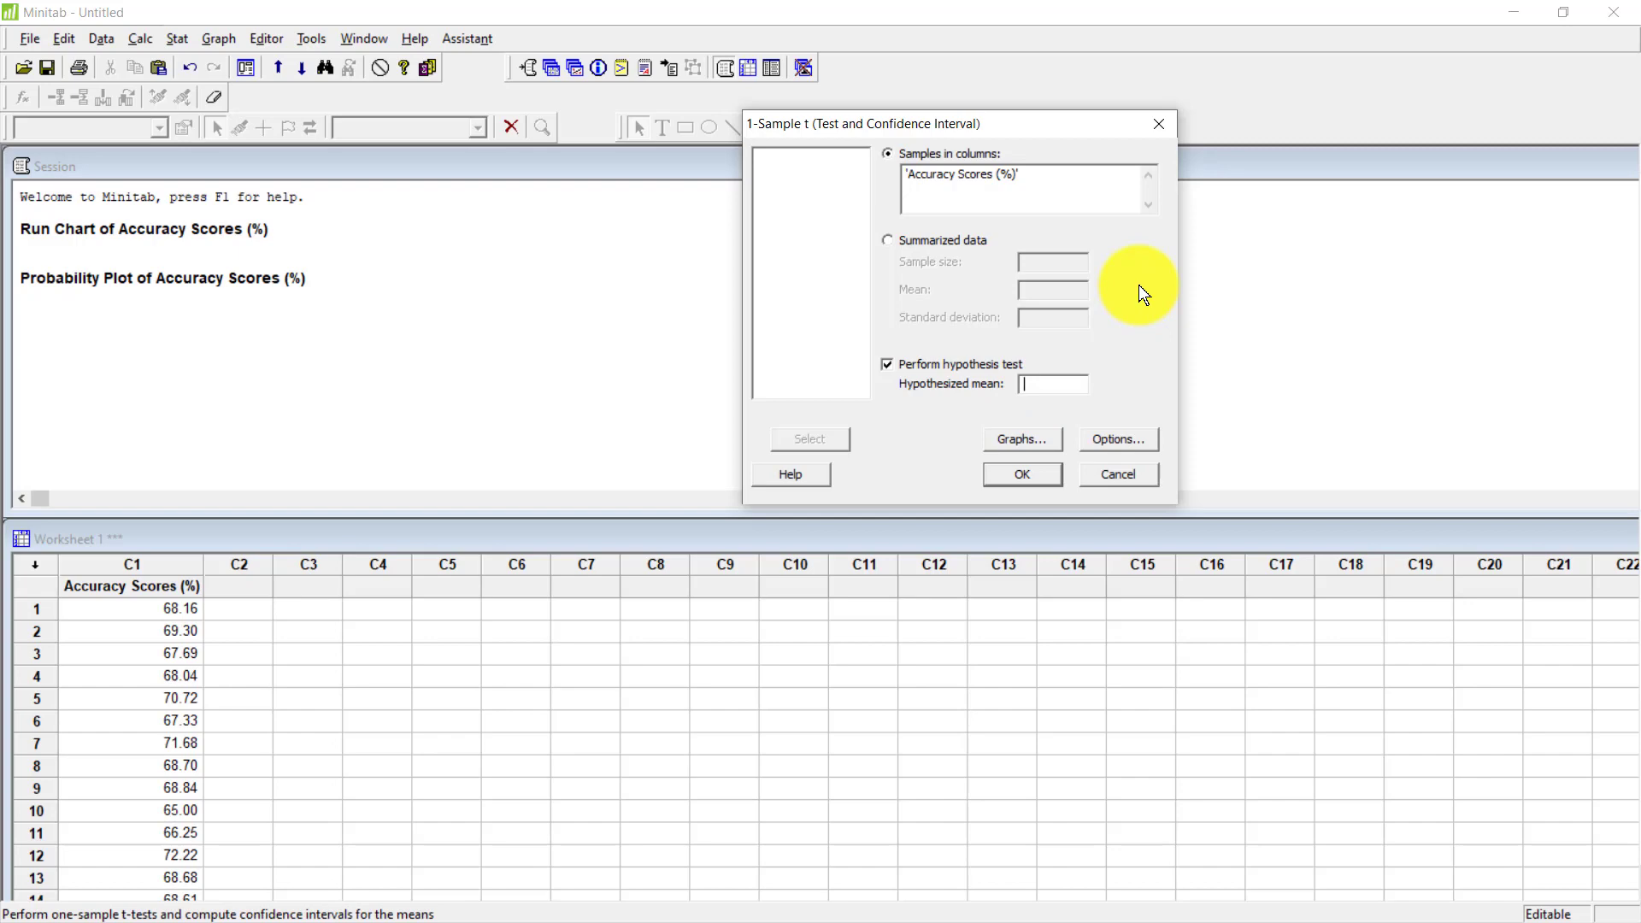
type("90")
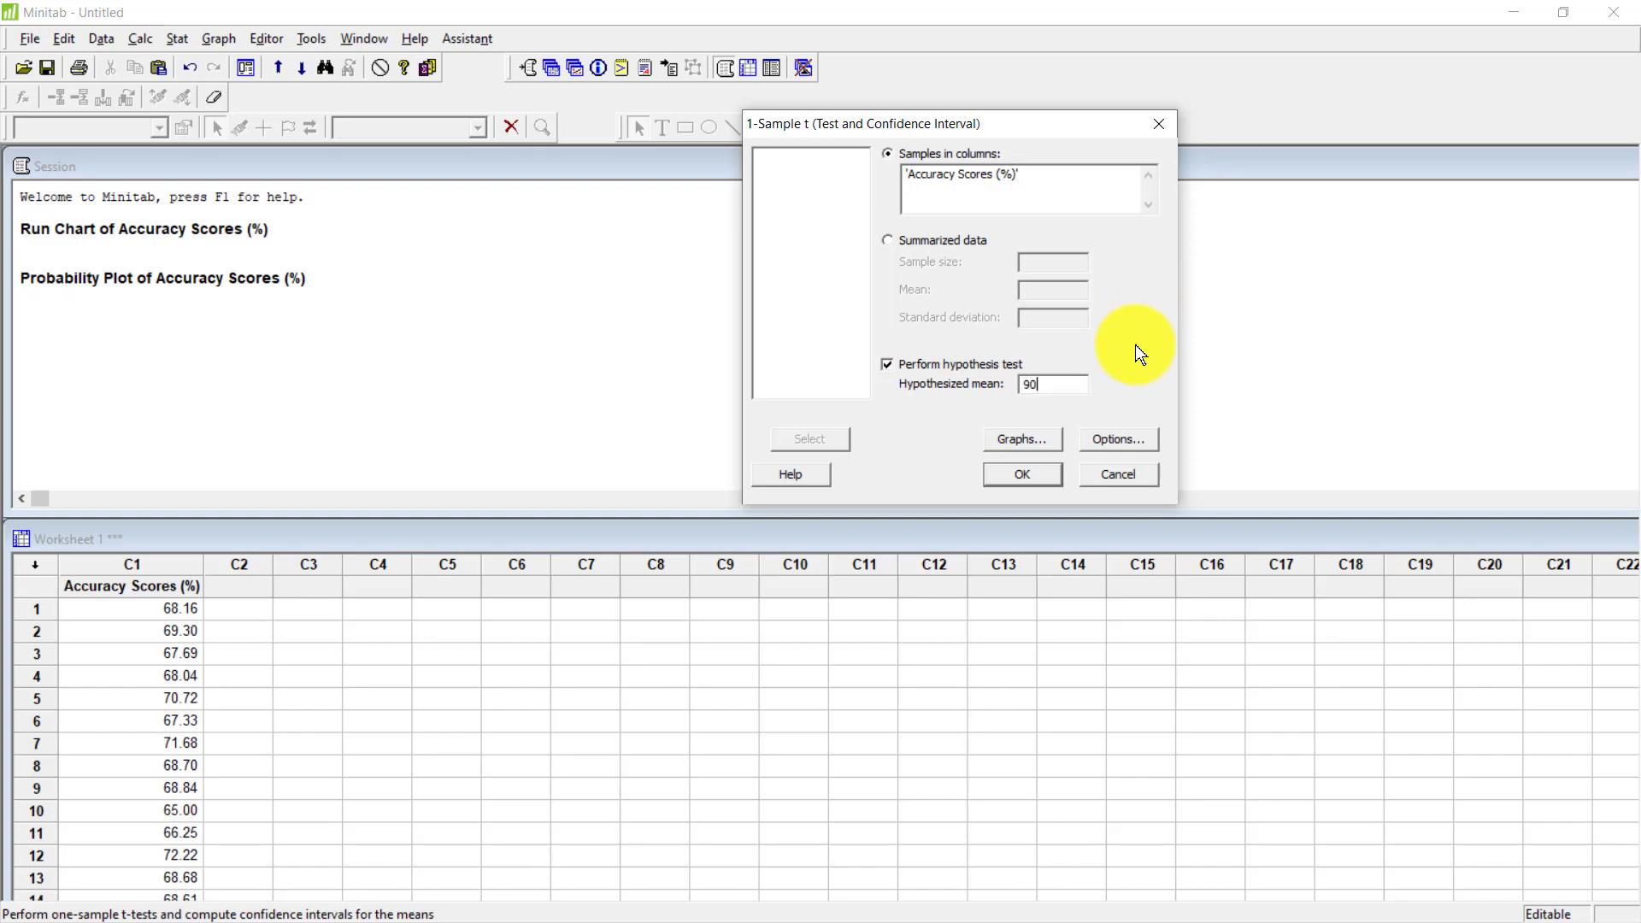
Set the t-test options to a confidence level of 95.0 and the alternative greater than.
left_click(1147, 438)
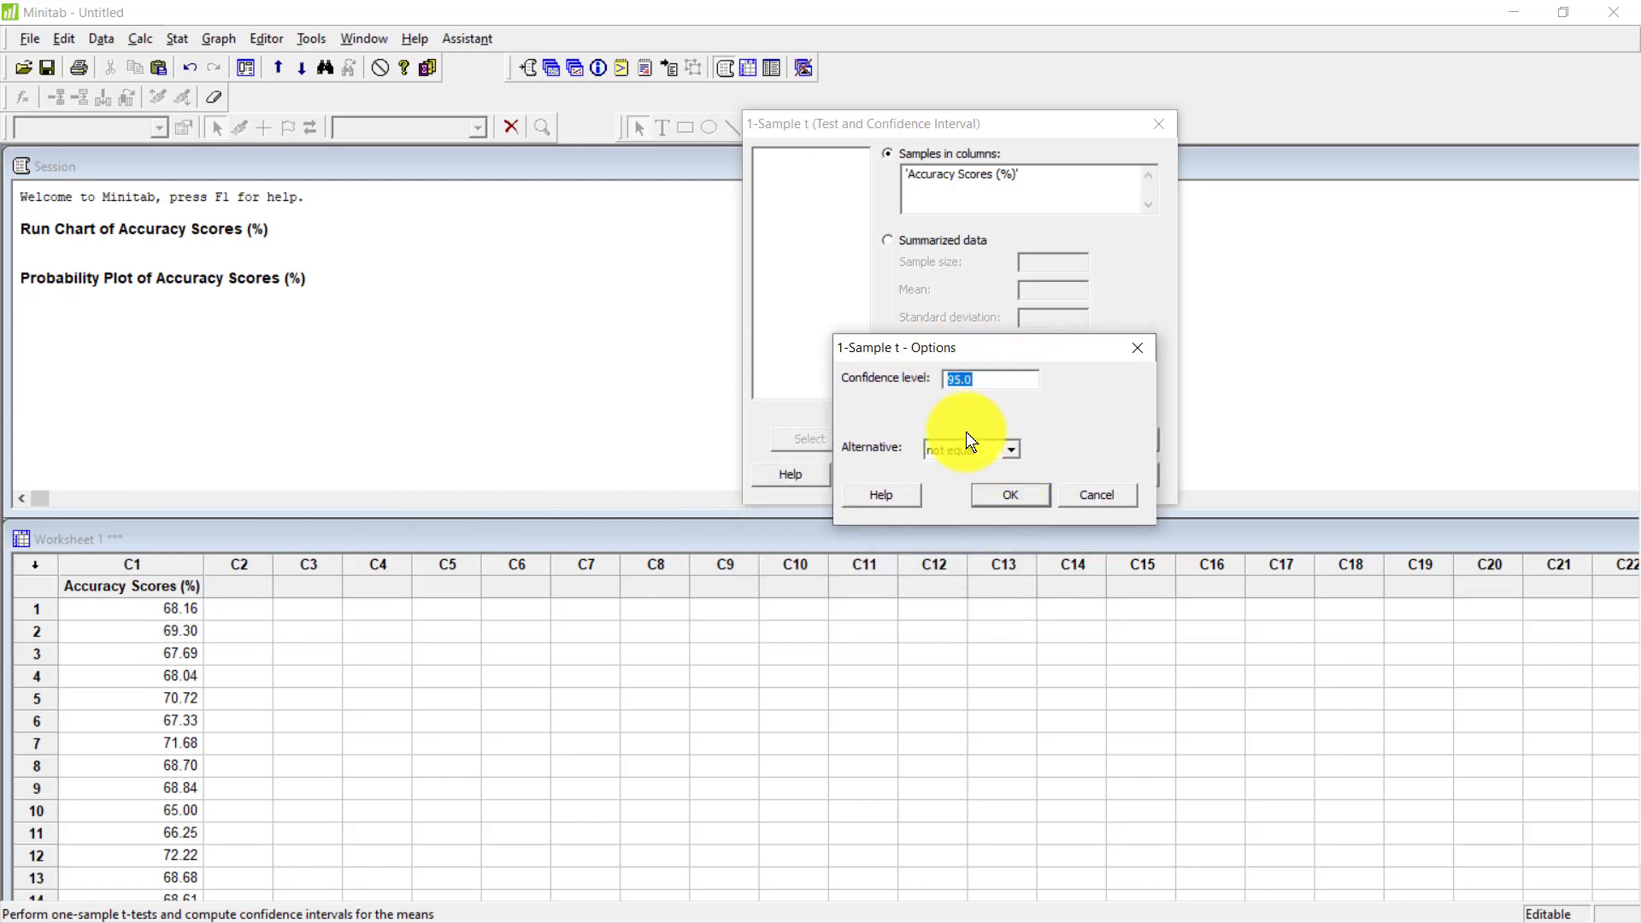
left_click(1025, 377)
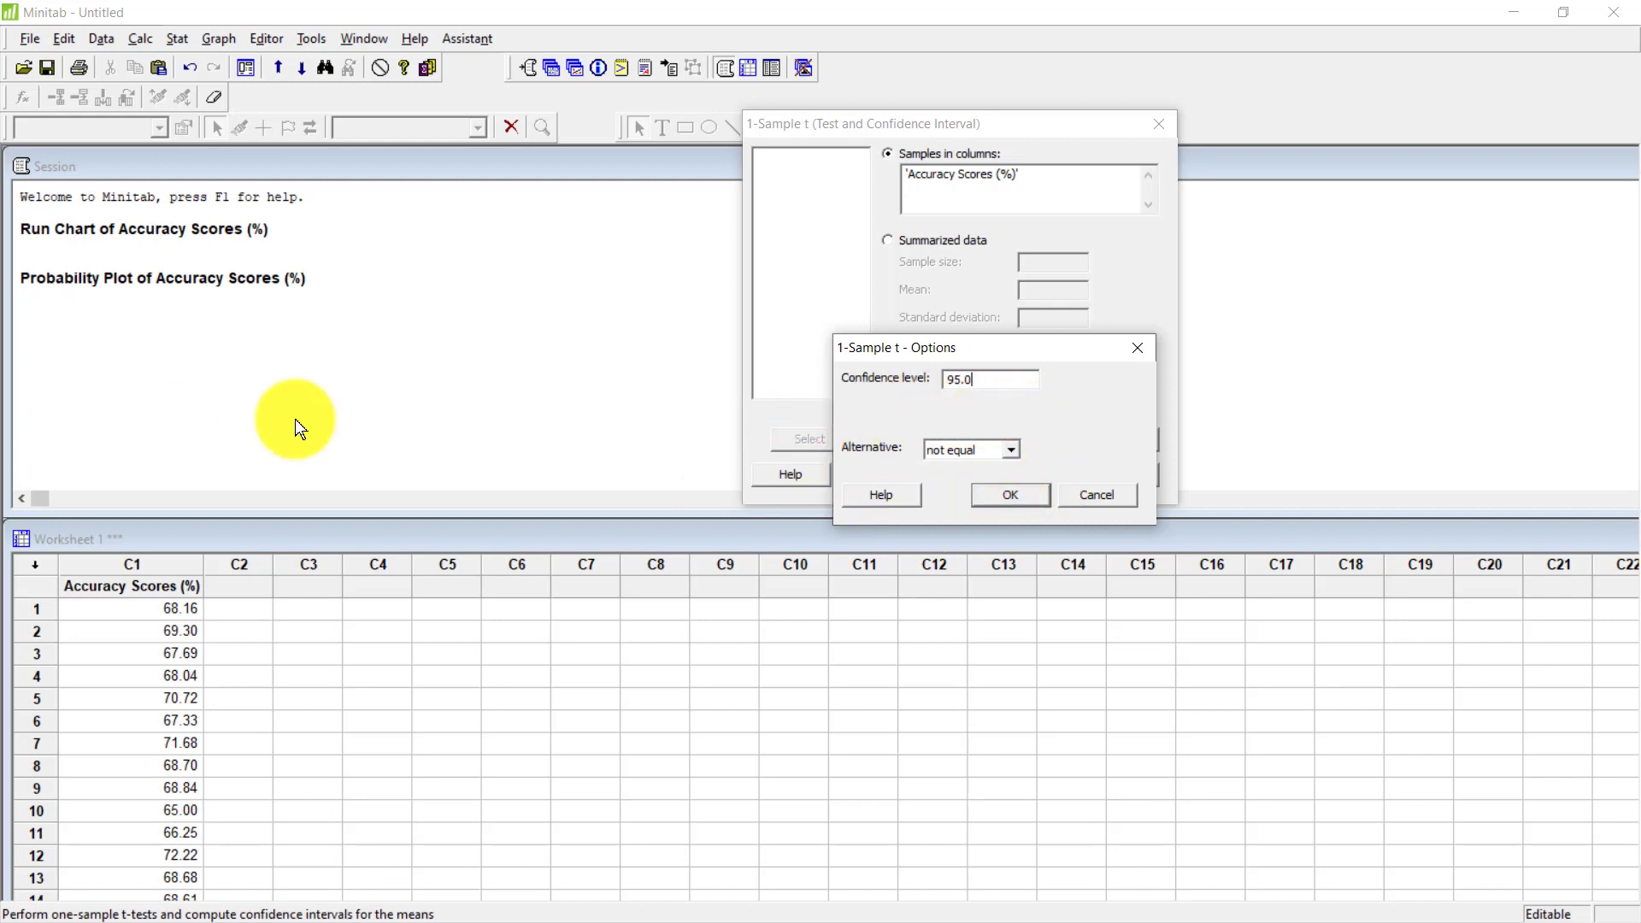
left_click(982, 449)
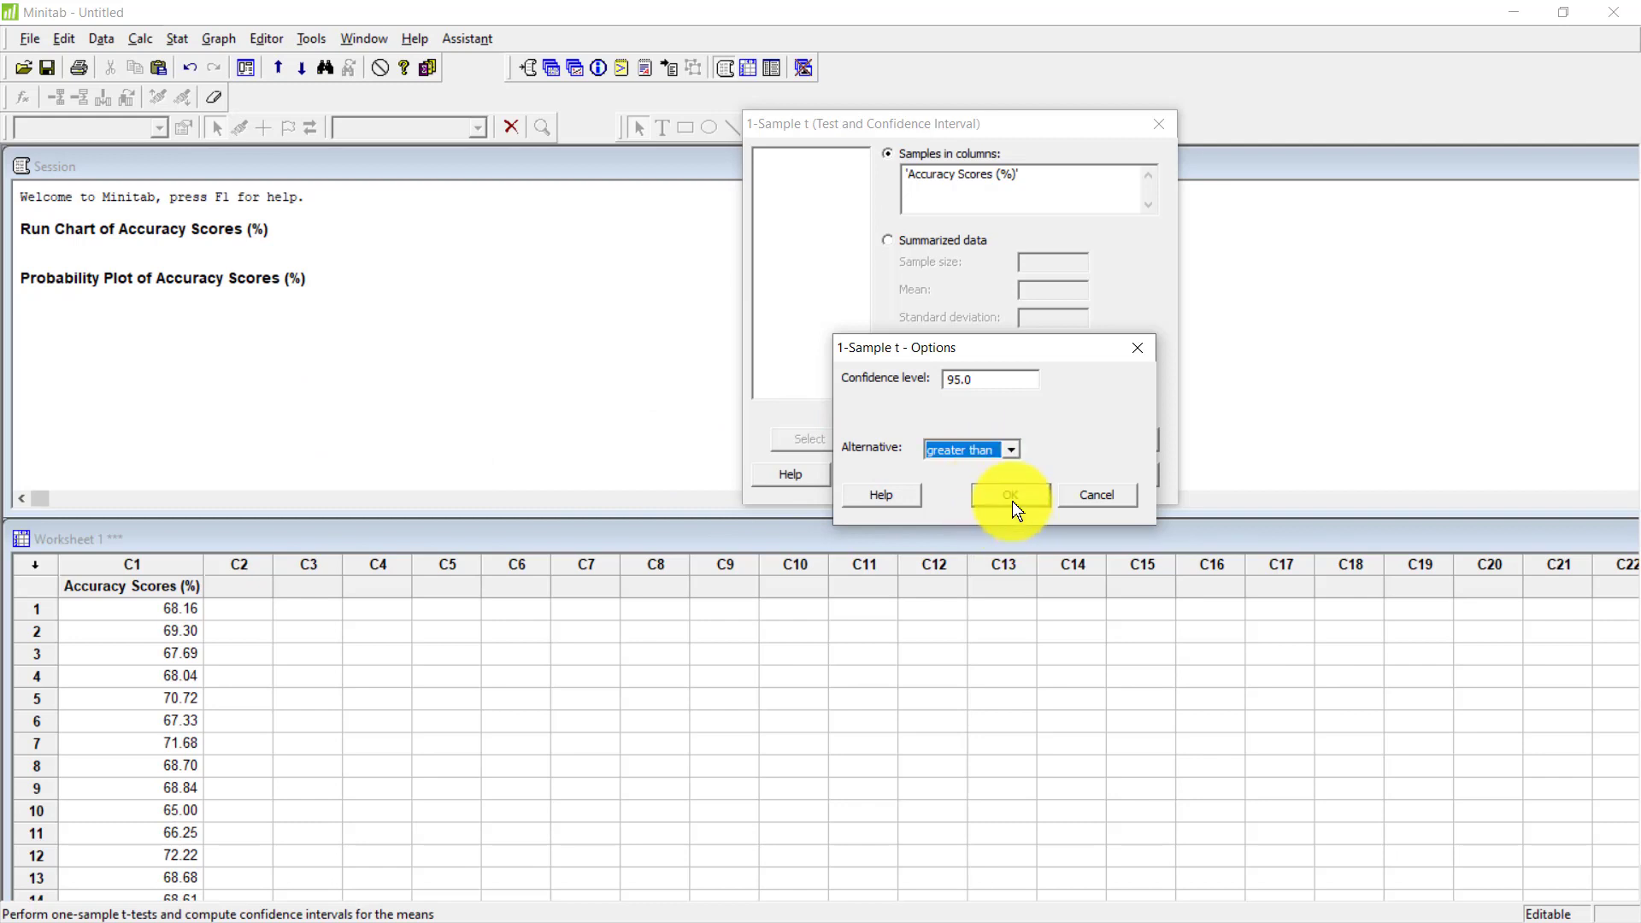
left_click(1012, 501)
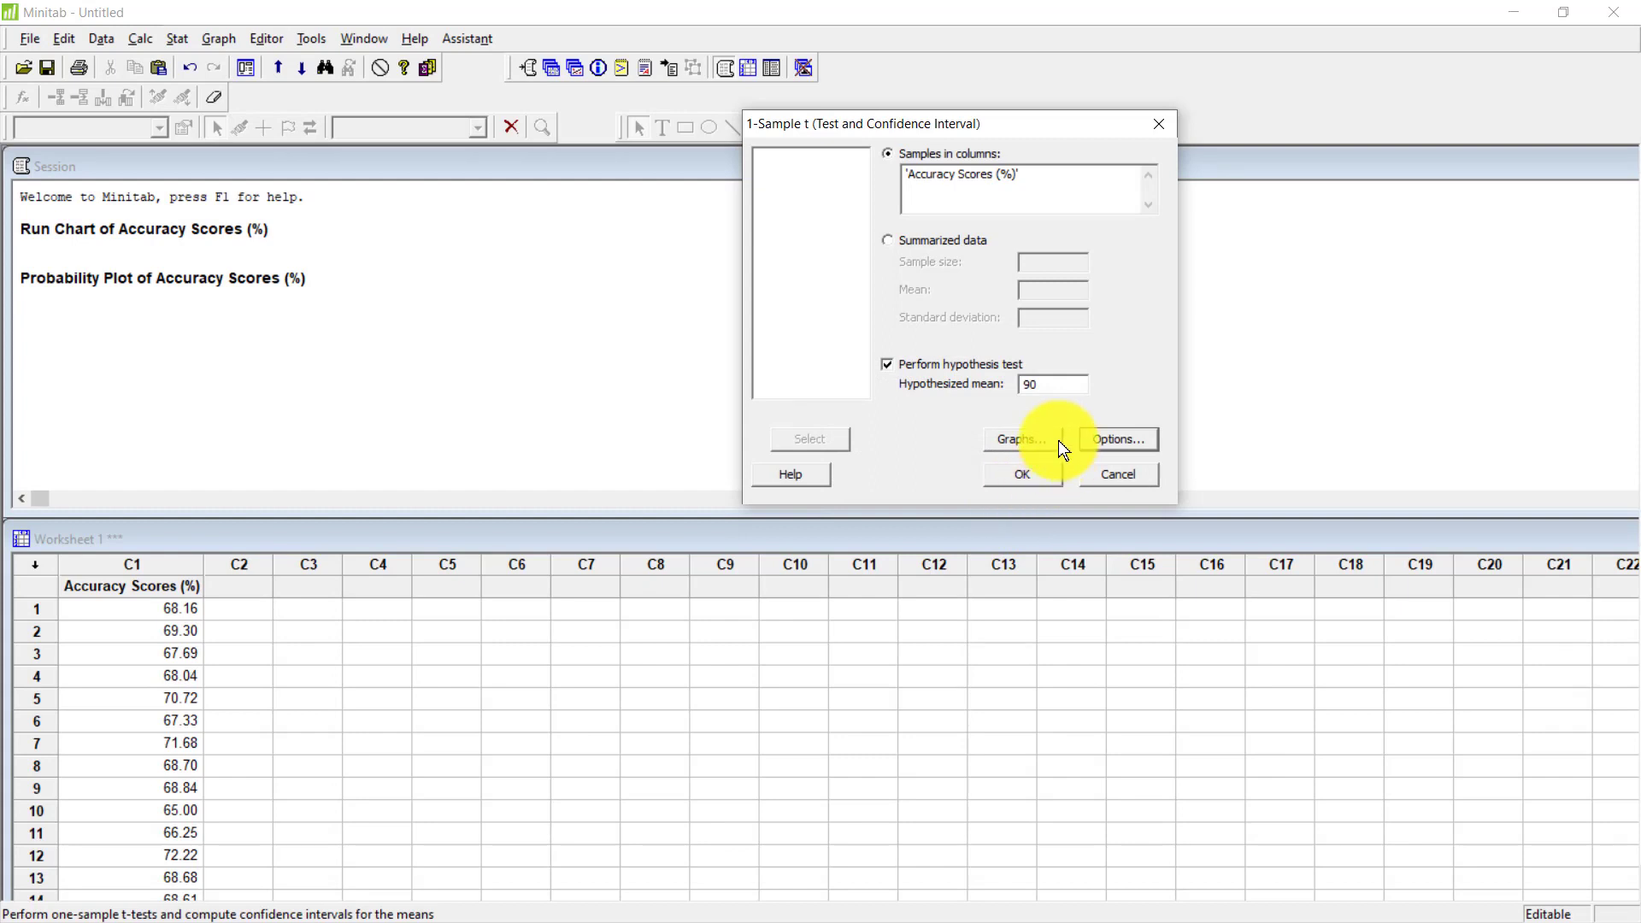
Include a boxplot of the data among the test's graphs and run the 1-Sample t test.
left_click(988, 475)
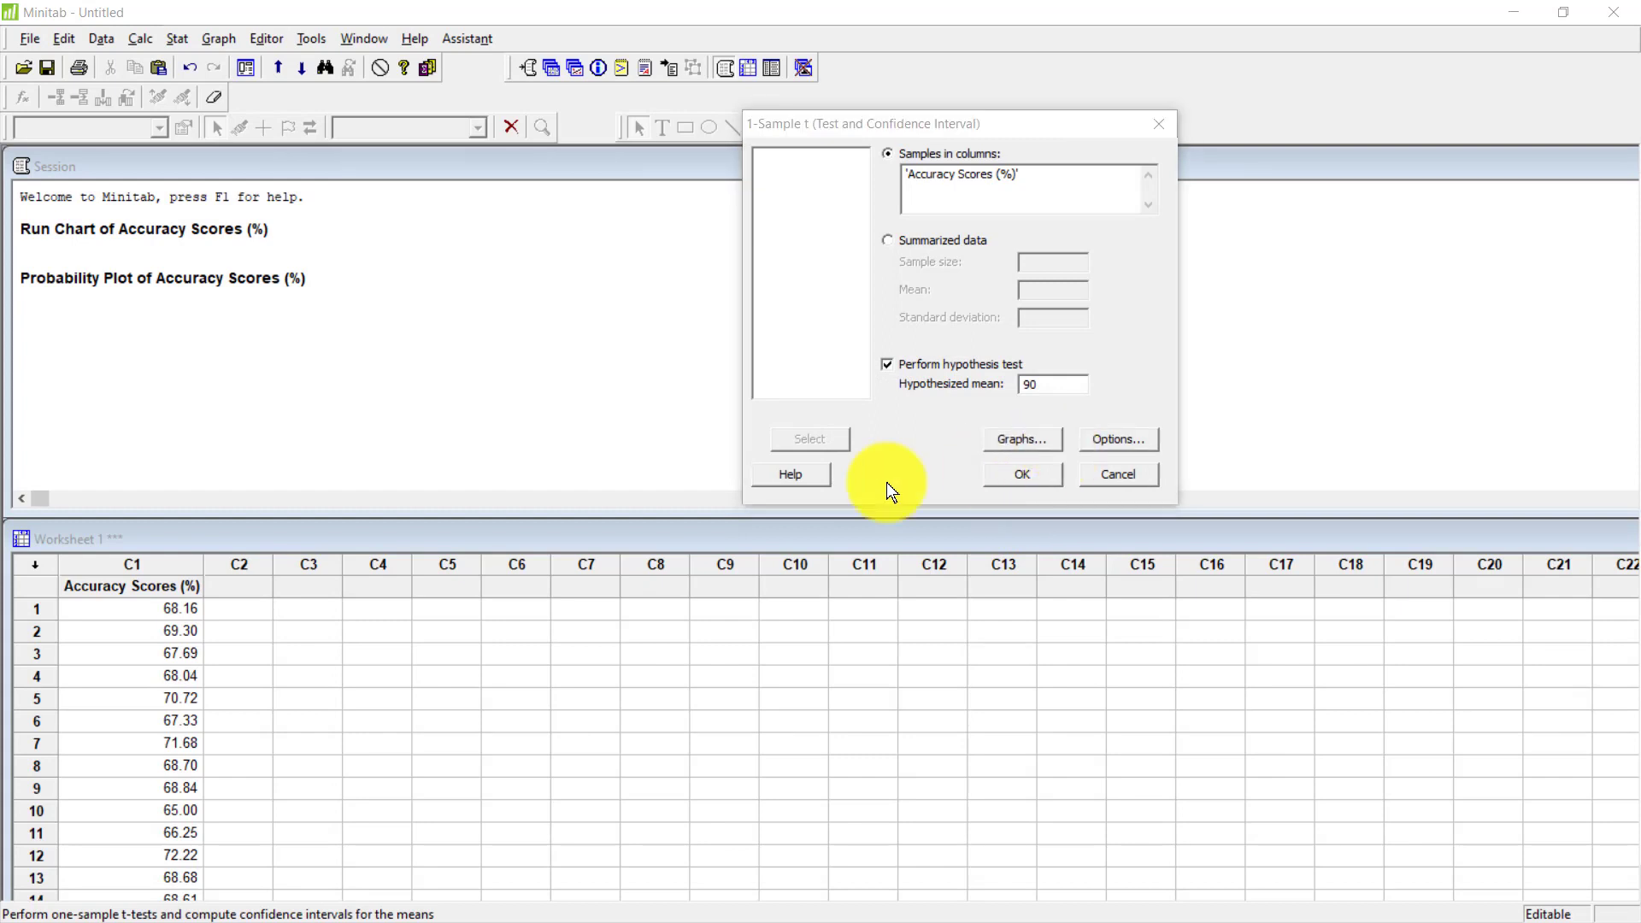
left_click_drag(364, 458, 1132, 299)
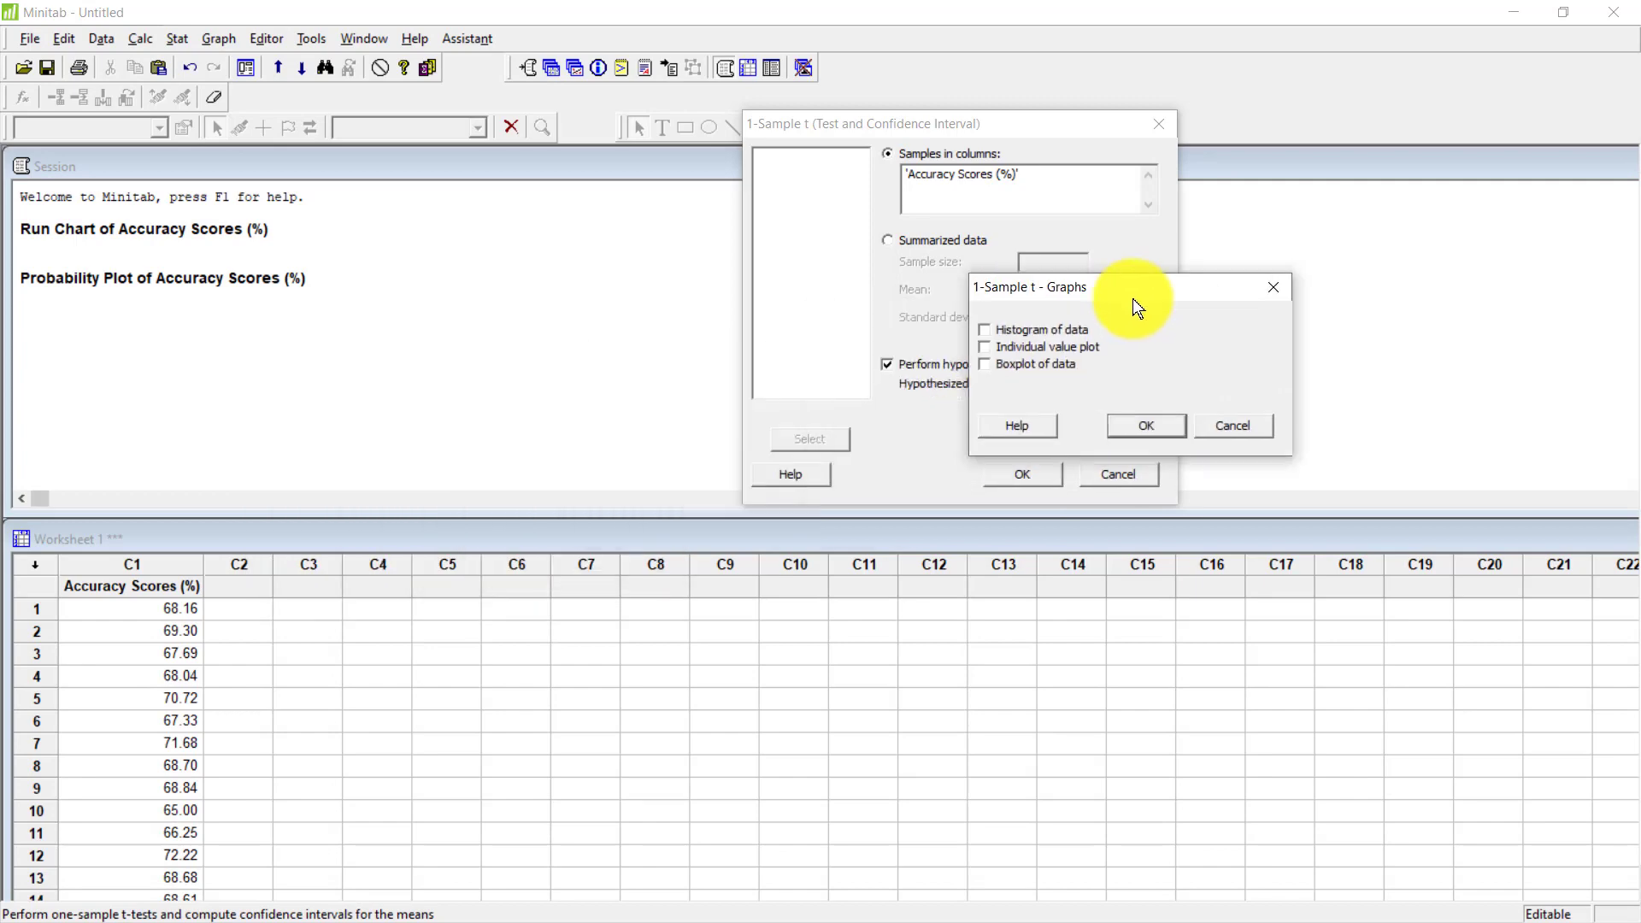
left_click(1161, 427)
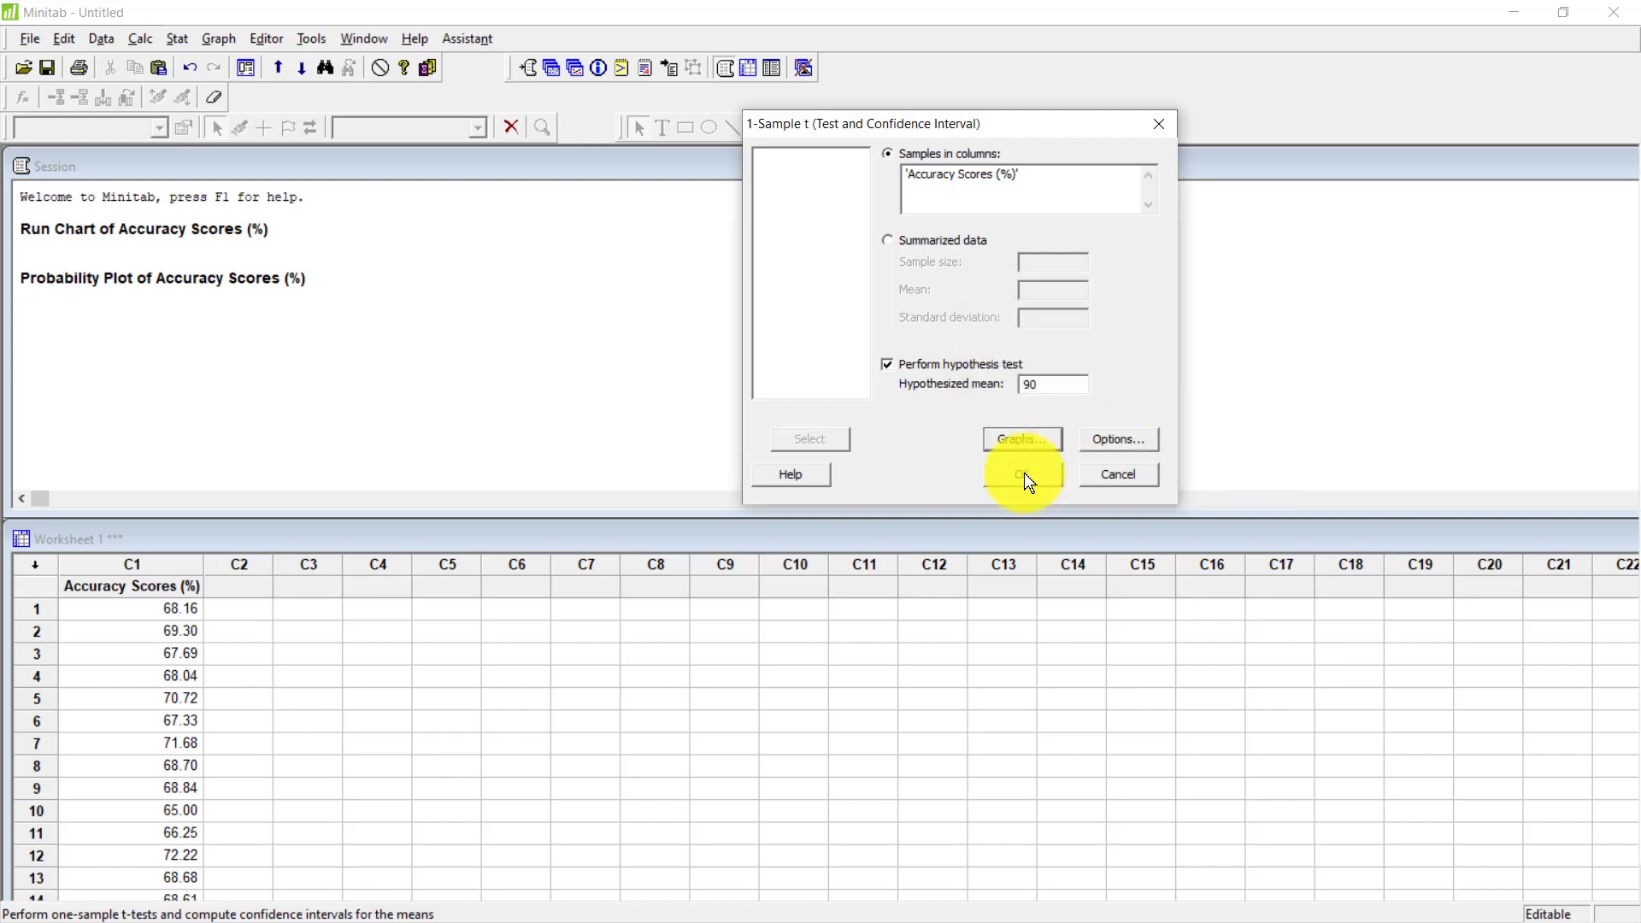
left_click(1024, 474)
Move the boxplot away from the Session output and enlarge it to examine the interval against the hypothesized mean.
left_click_drag(427, 255, 1111, 239)
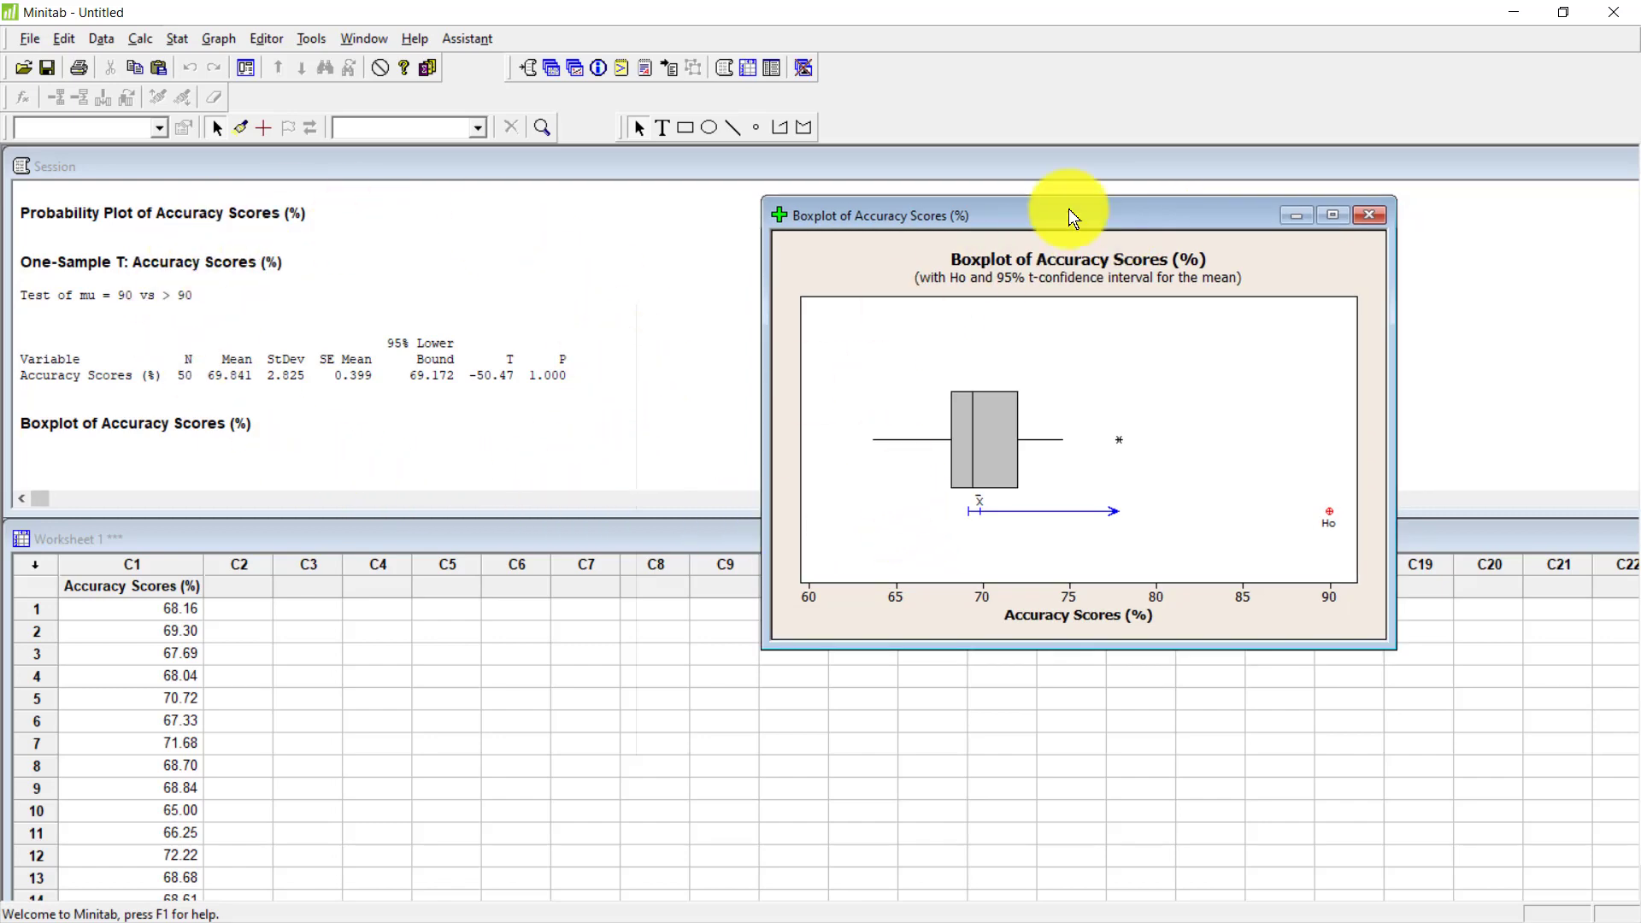
left_click(1101, 218)
double_click(1099, 214)
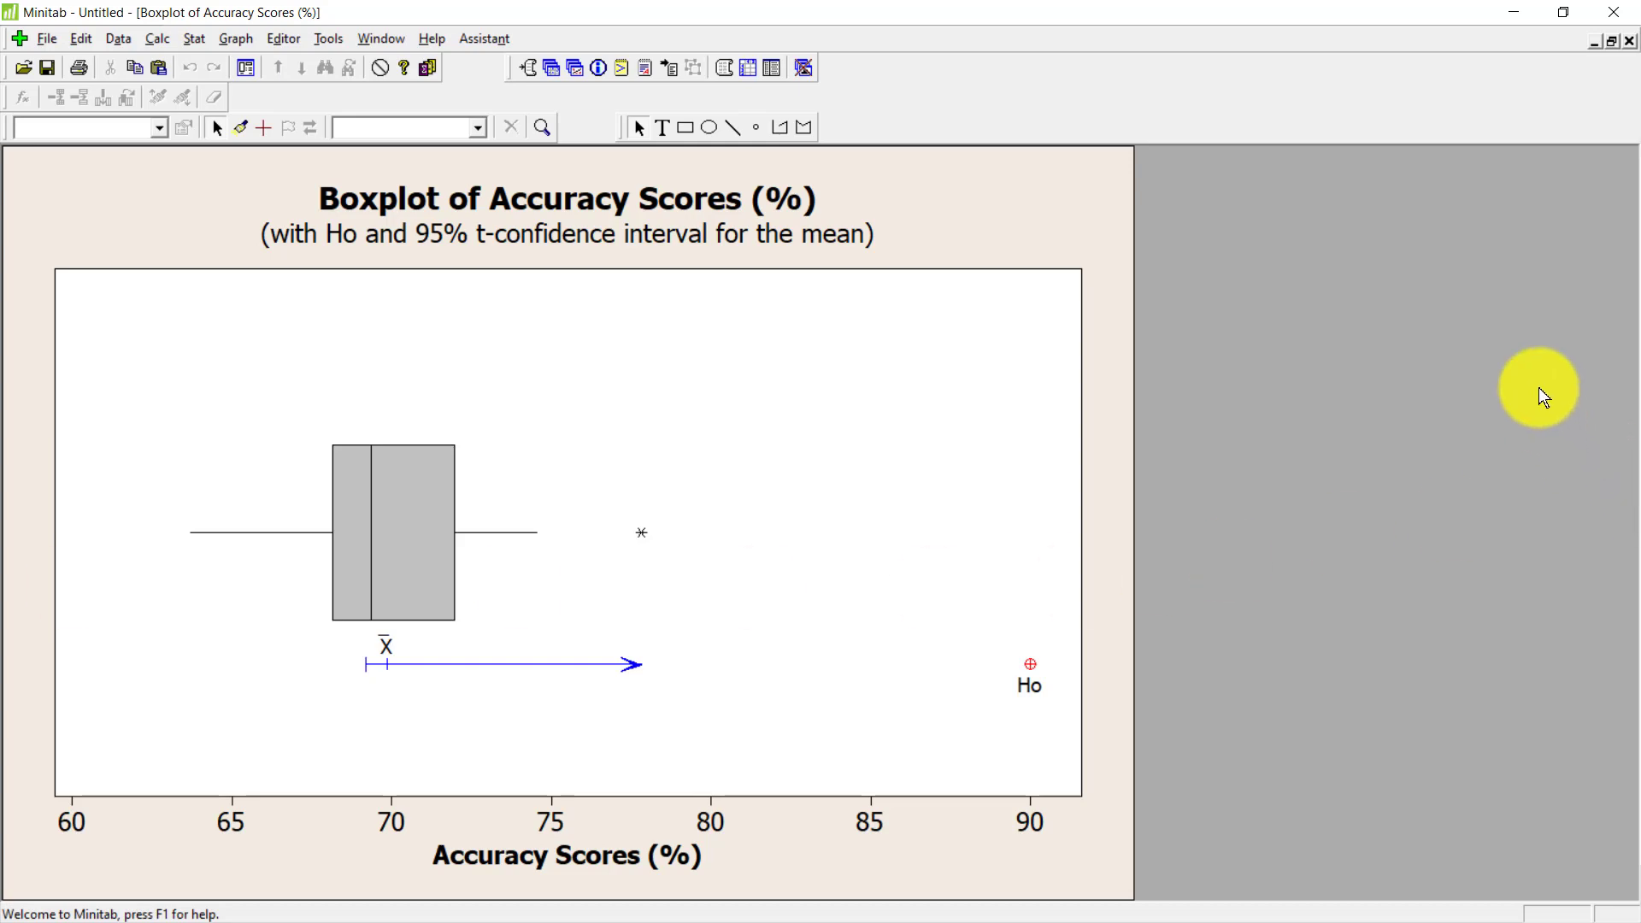
Copy the boxplot graph, switch to PowerPoint, and place it with Paste Special below the table, on the left half of the slide.
right_click(1054, 204)
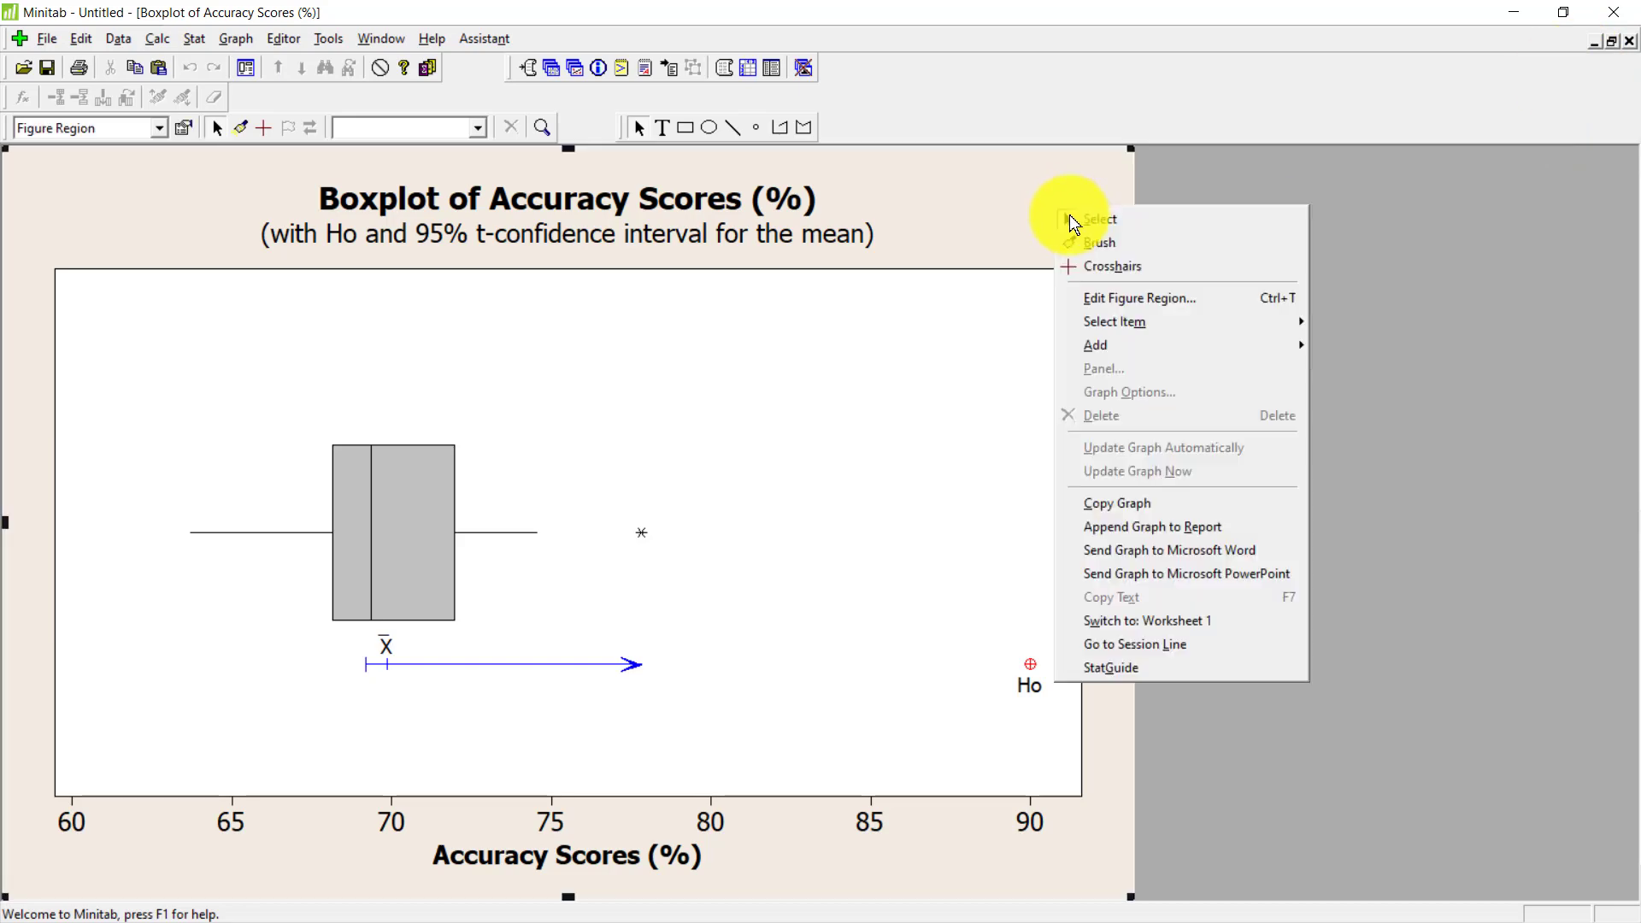
left_click(1107, 501)
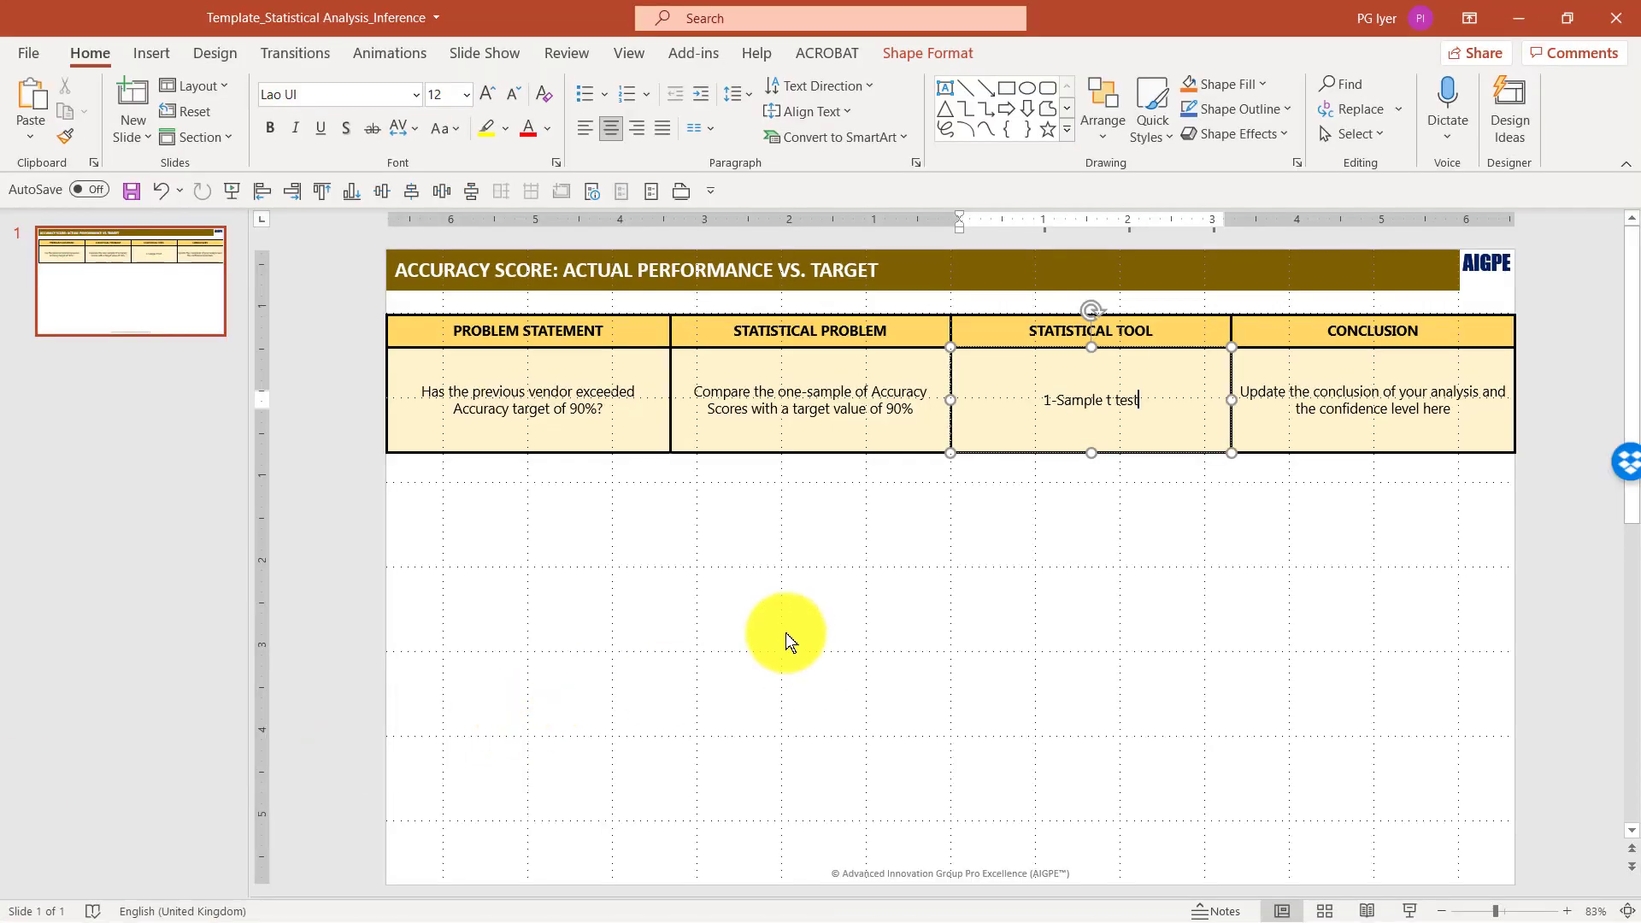
left_click(788, 634)
left_click(34, 136)
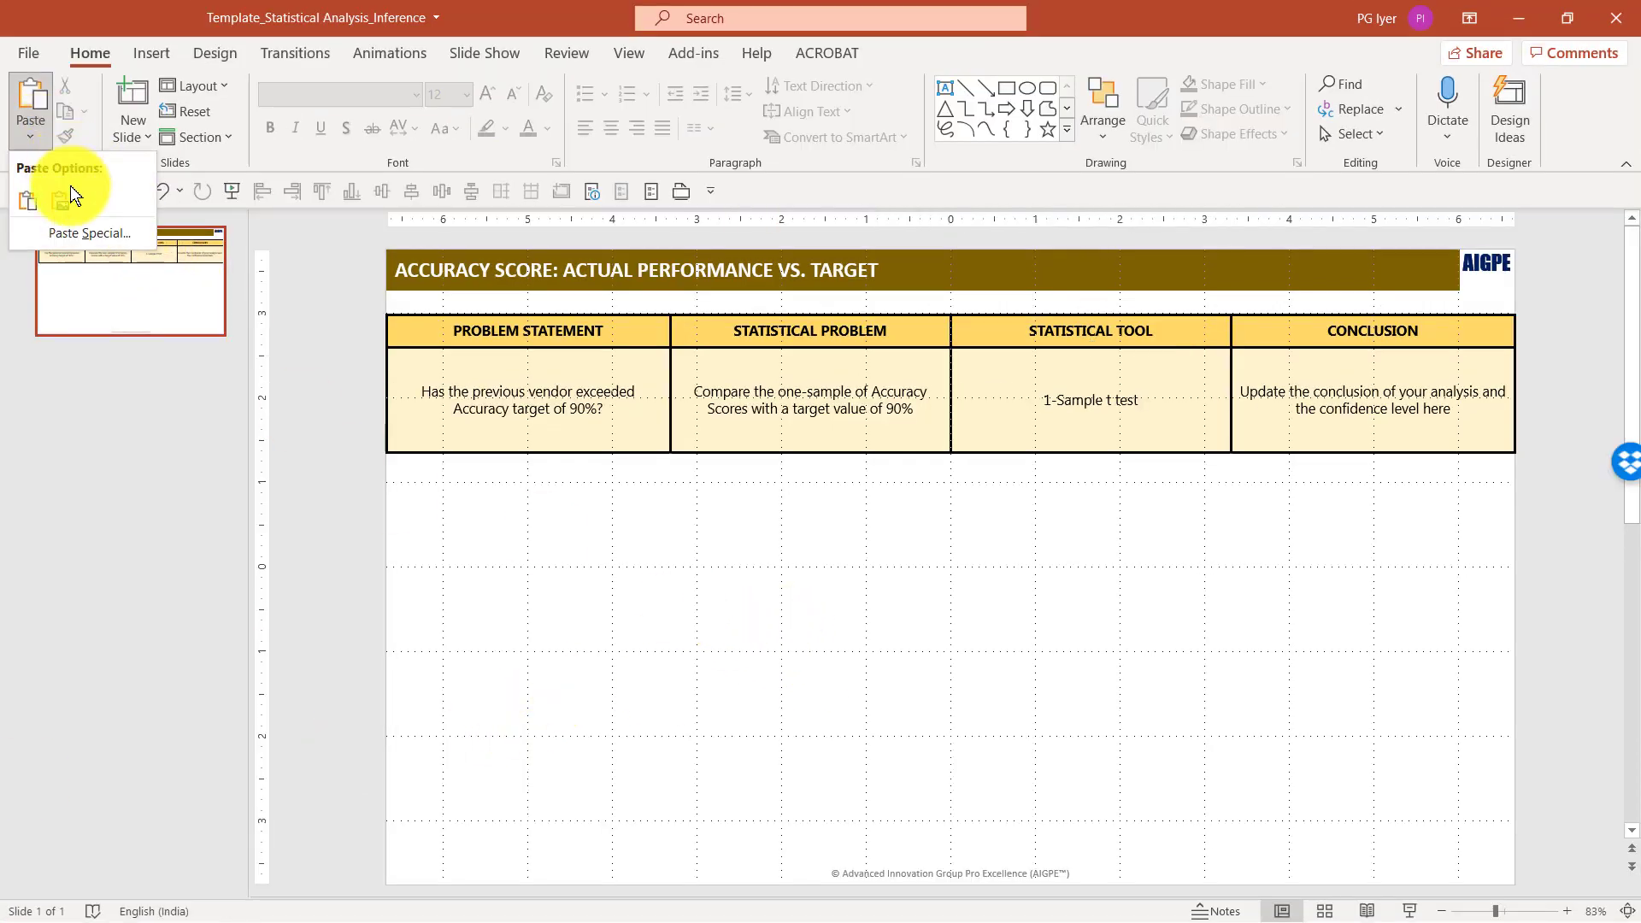
left_click(77, 232)
left_click(652, 449)
left_click(983, 601)
left_click_drag(934, 542, 646, 622)
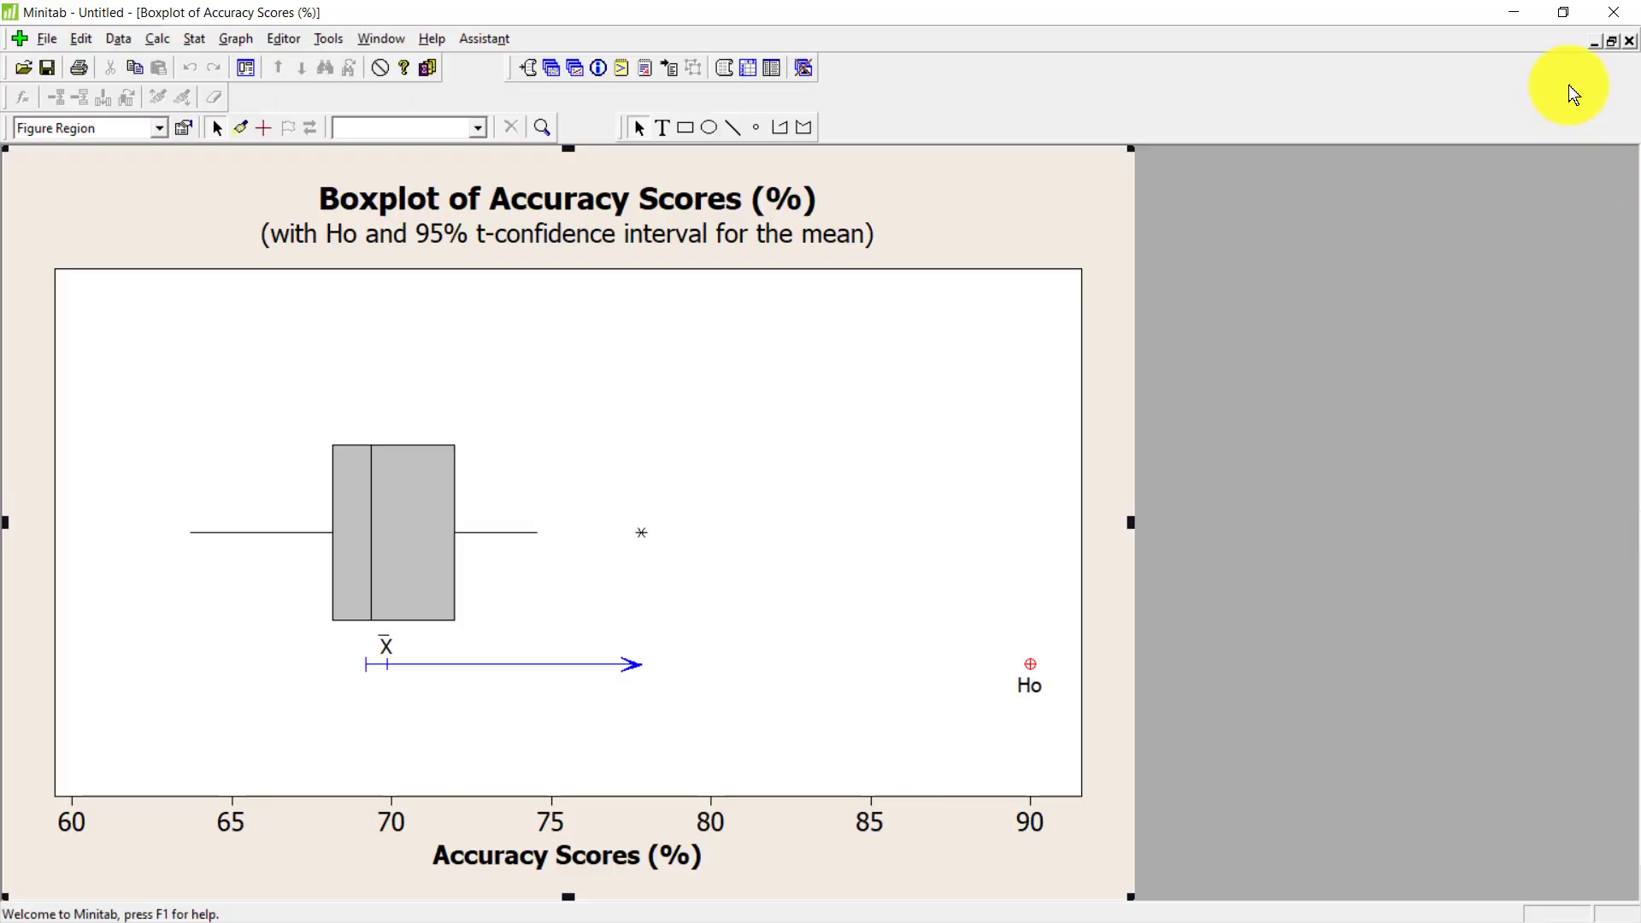
Restore the maximized boxplot in Minitab, bring the Session output forward and take a screen snip of the One-Sample T results.
left_click(1611, 41)
left_click(1108, 167)
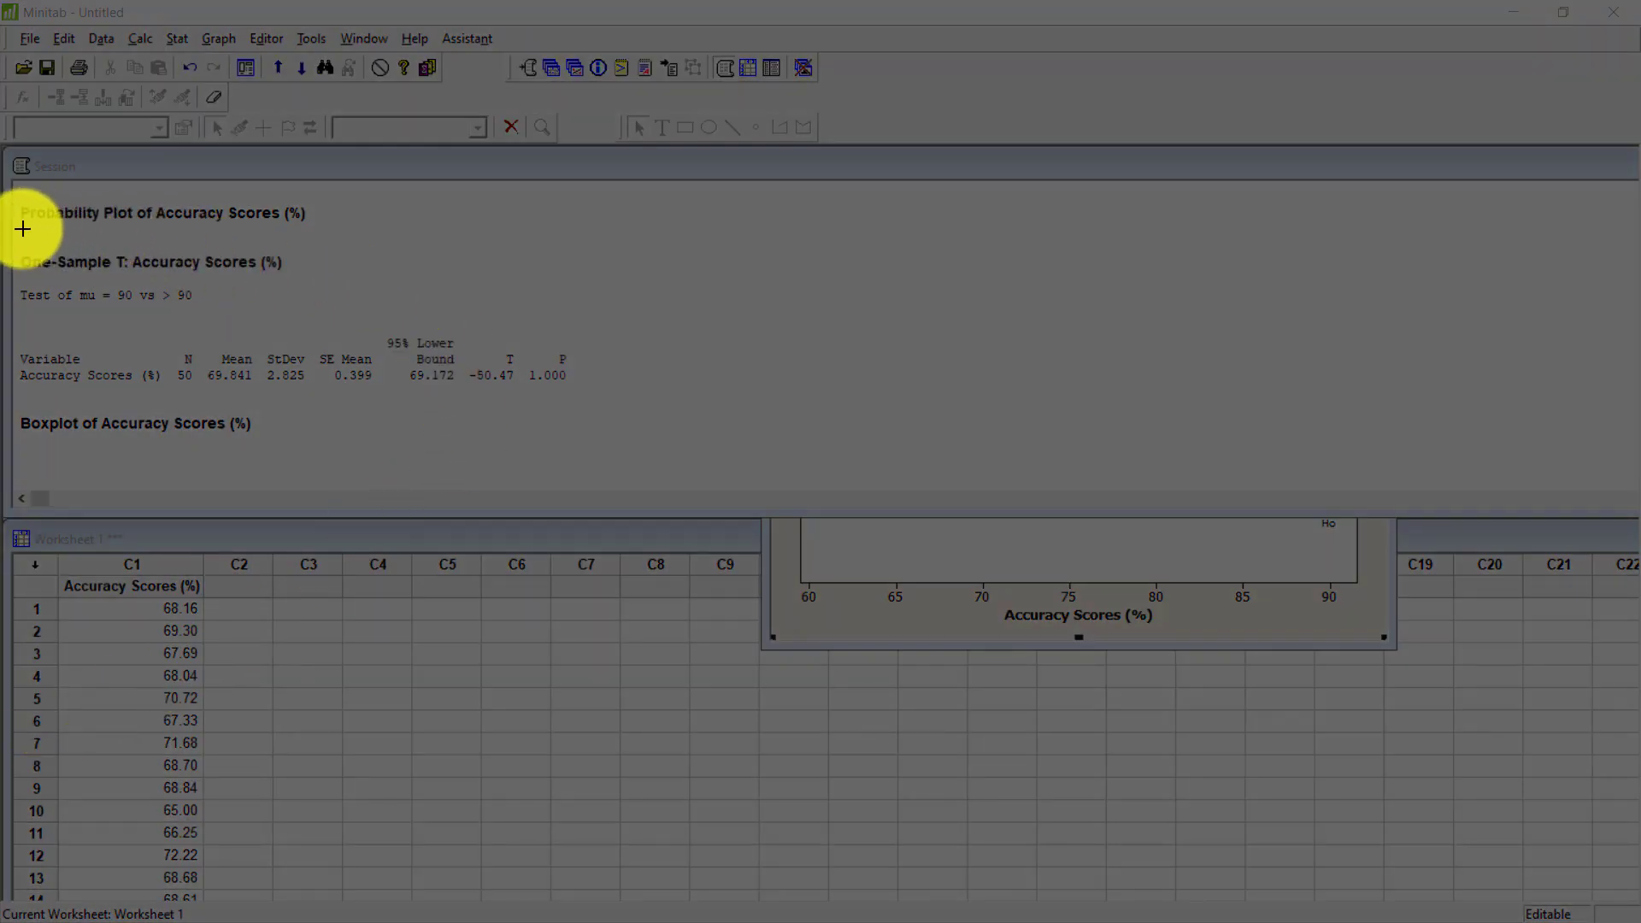
left_click_drag(19, 238, 583, 396)
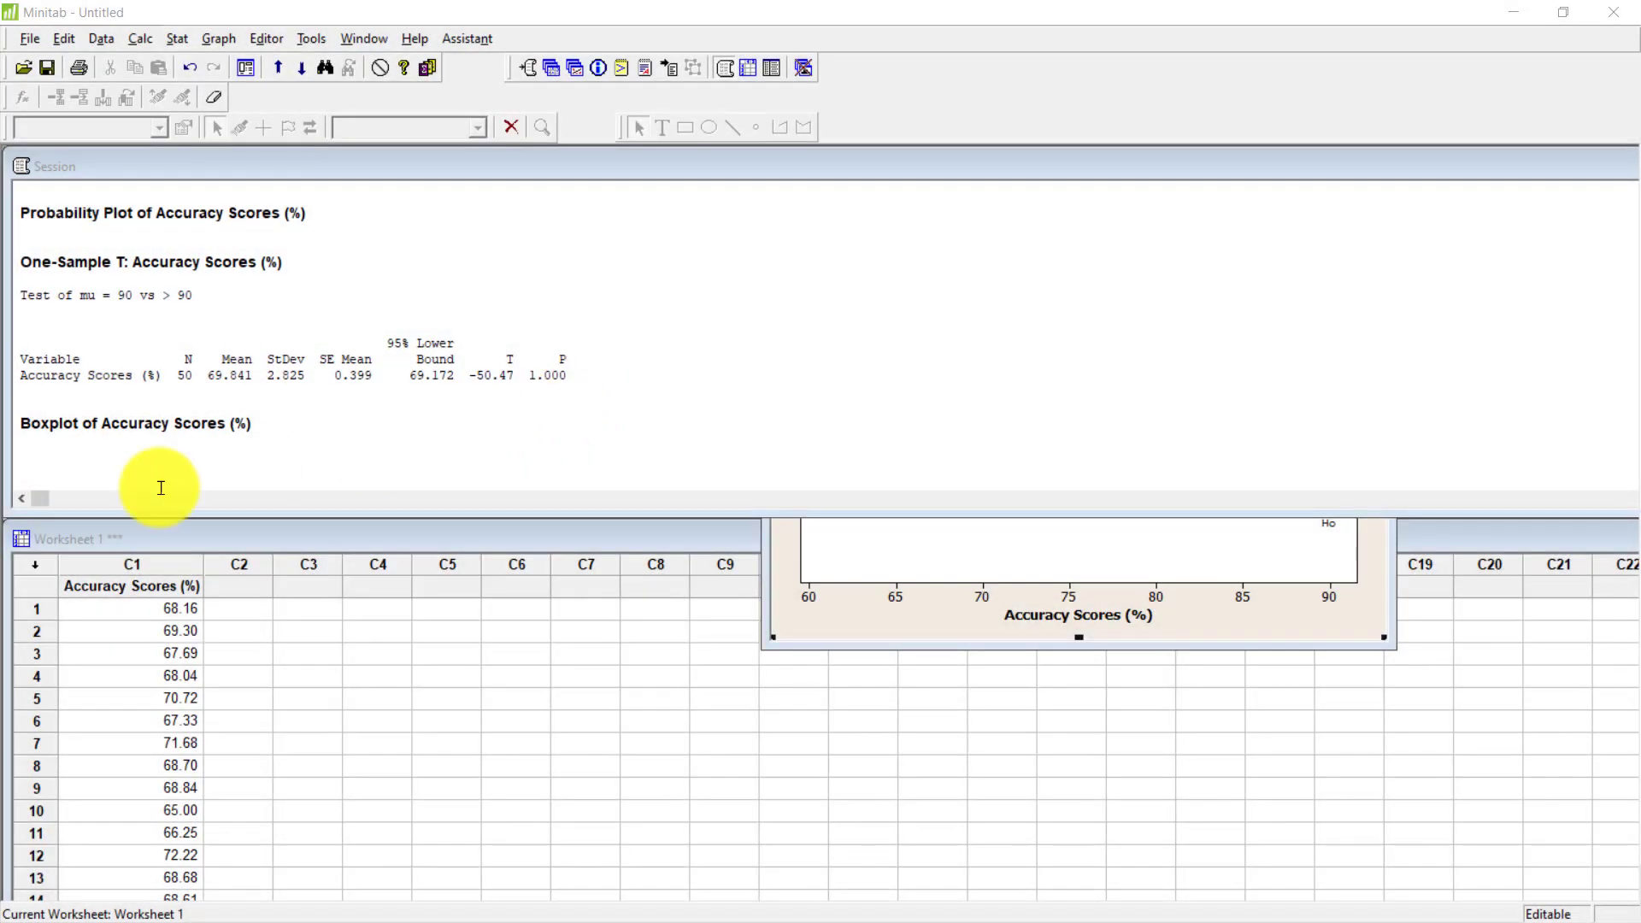
Switch to PowerPoint, paste the One-Sample T snip as a Bitmap with Paste Special and place it beside the boxplot, under the table.
key("alt+Tab")
left_click(38, 136)
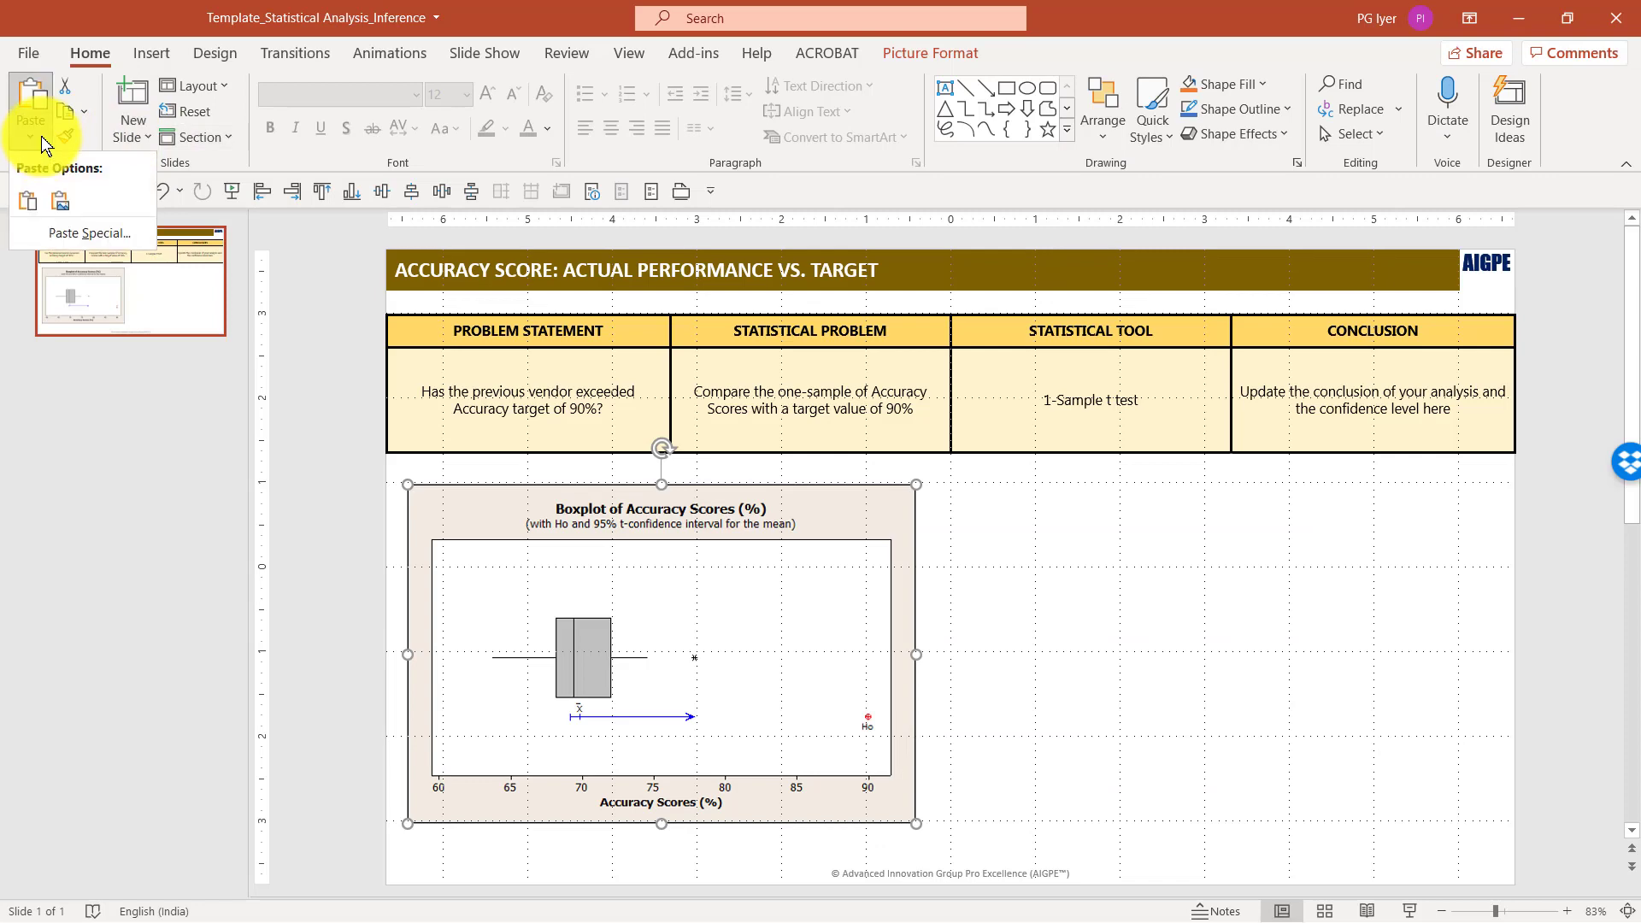
left_click(74, 234)
left_click(652, 418)
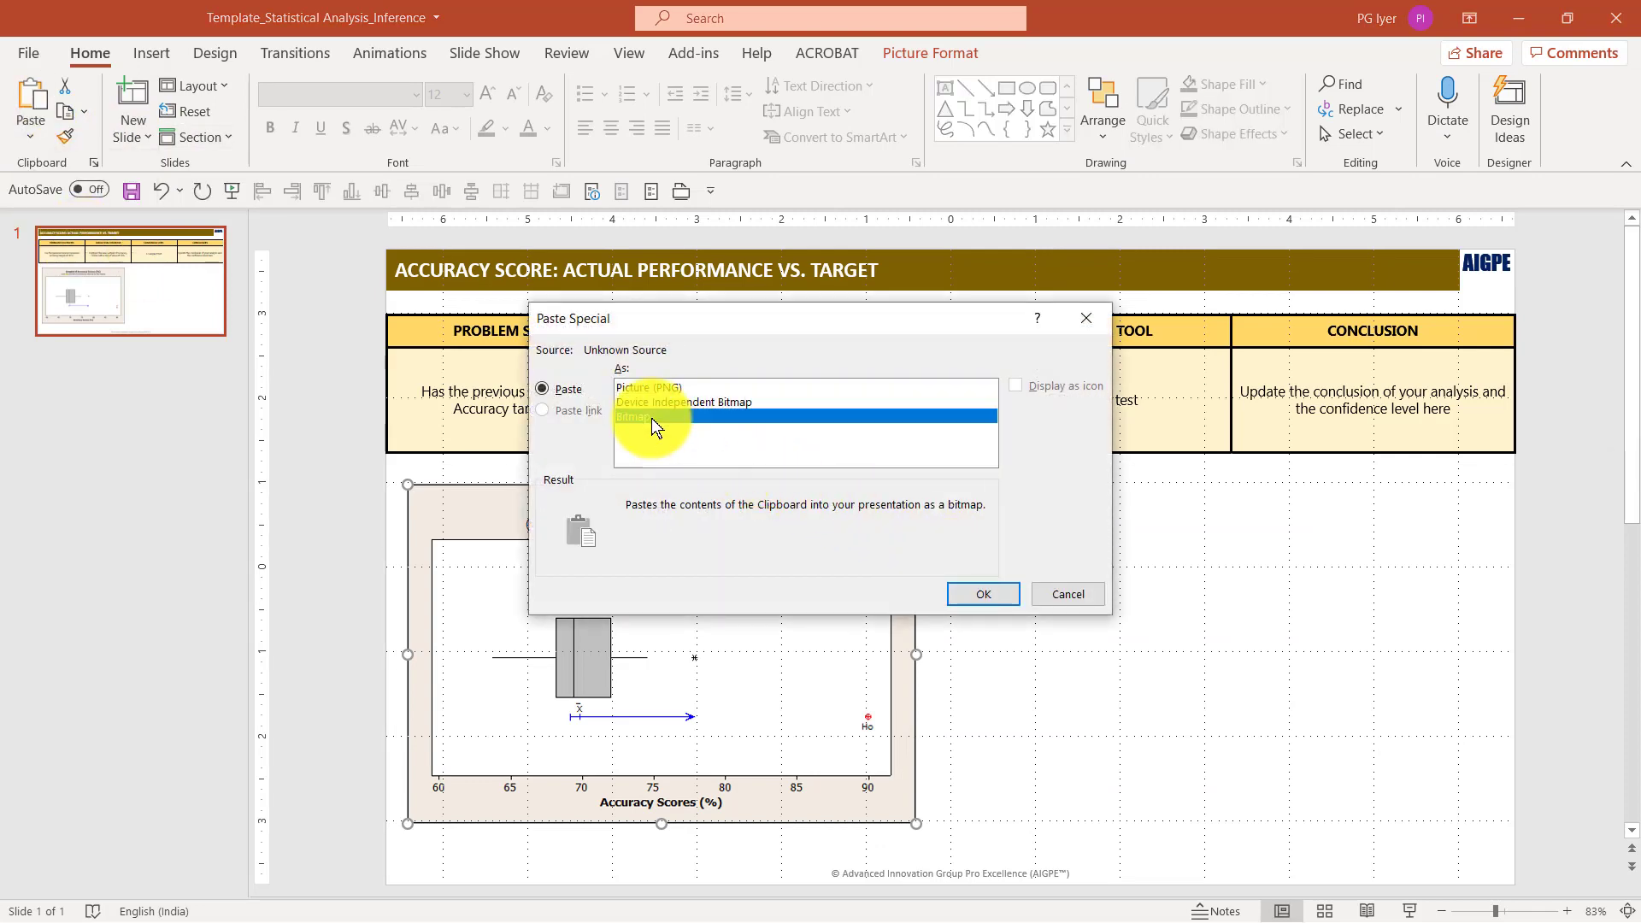
left_click(652, 418)
left_click_drag(813, 487, 1091, 555)
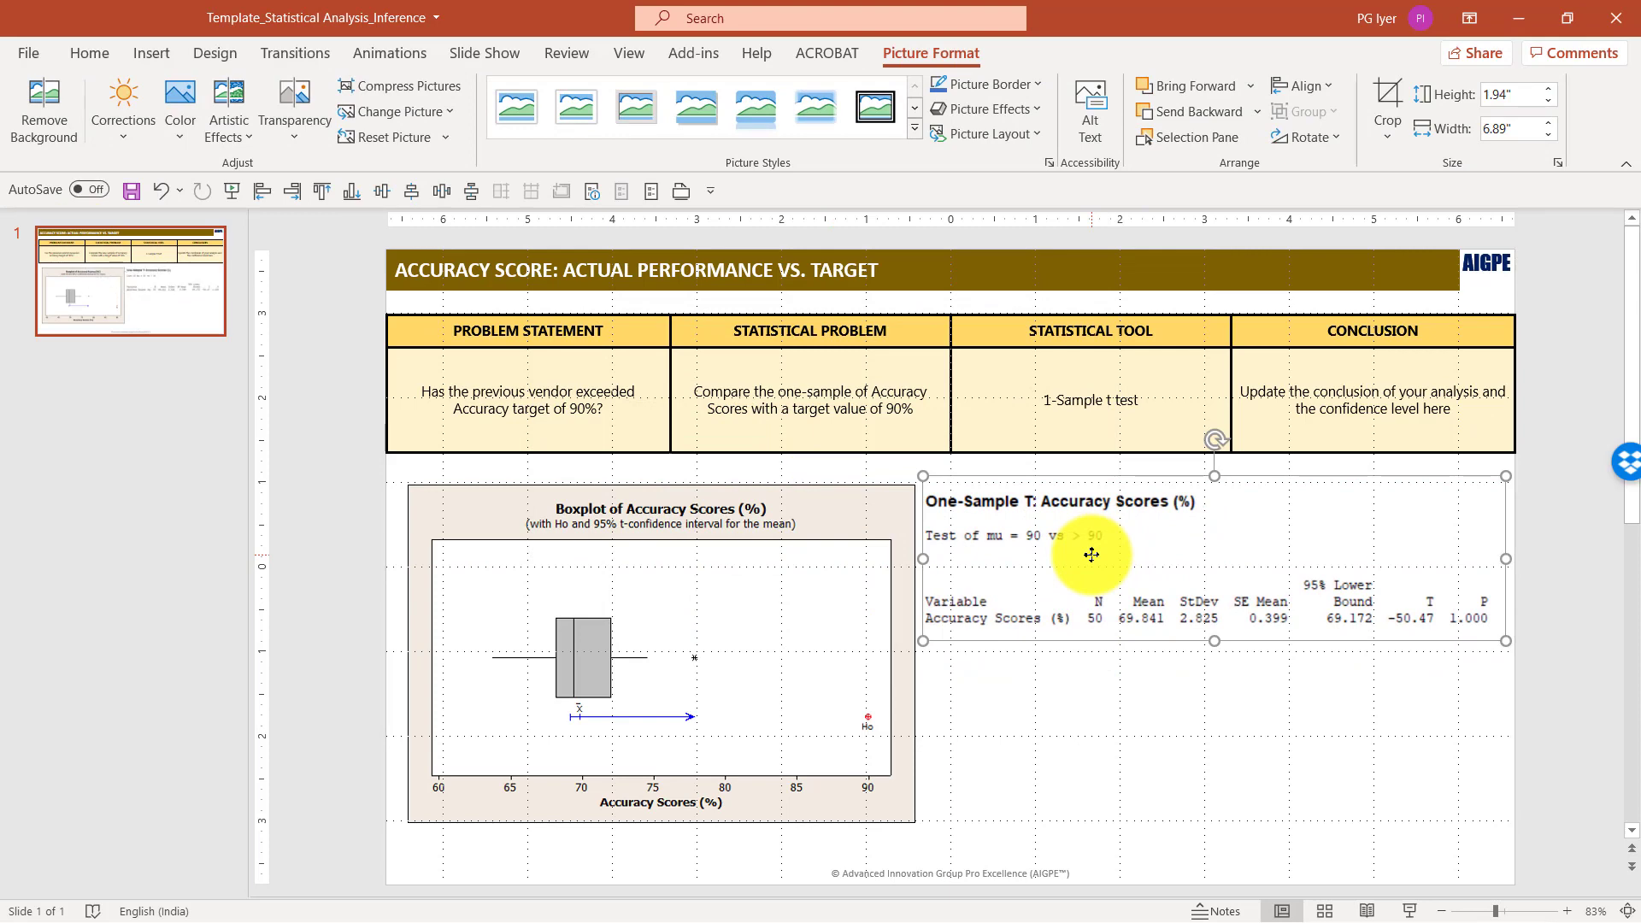